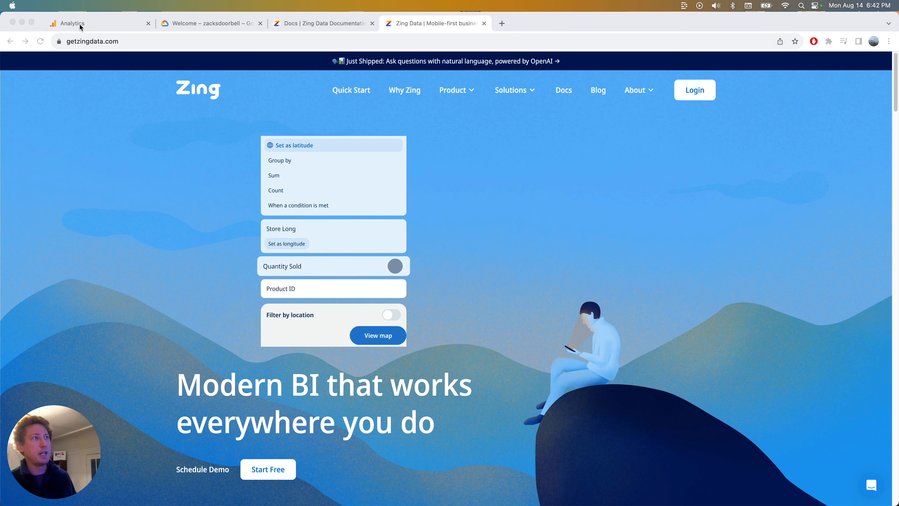
Open the Zing Data documentation and look through its list of data source setup topics.
{"action": "left_click", "coordinate": [564, 91]}
{"action": "left_click", "coordinate": [565, 91]}
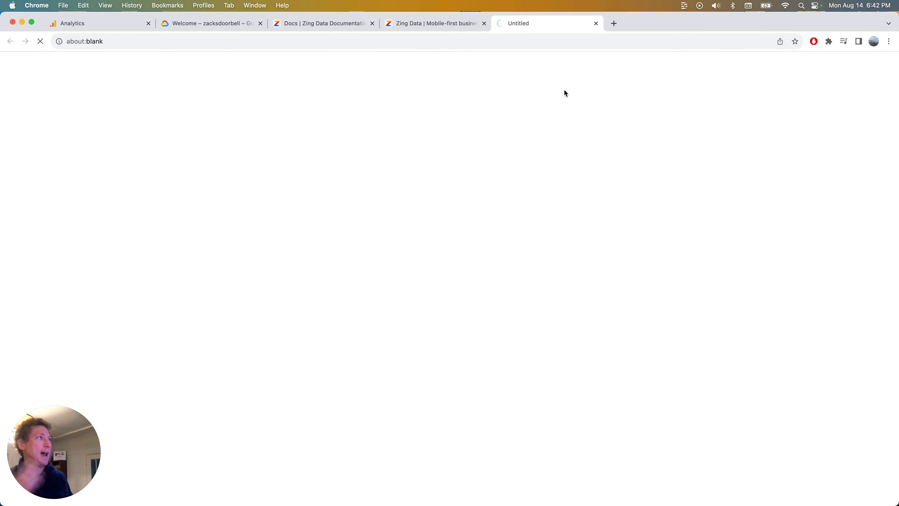
{"action": "scroll", "coordinate": [197, 198], "scroll_direction": "down", "scroll_amount": 5}
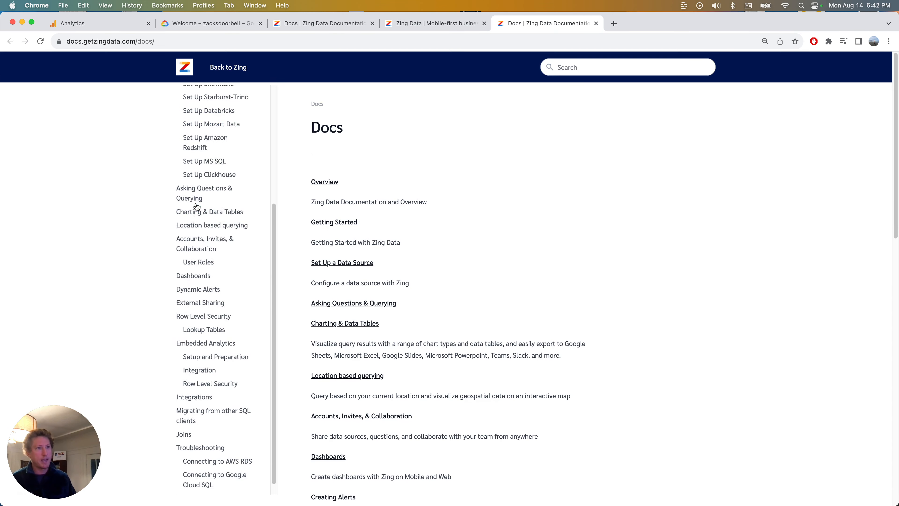
{"action": "scroll", "coordinate": [201, 201], "scroll_direction": "up", "scroll_amount": 5}
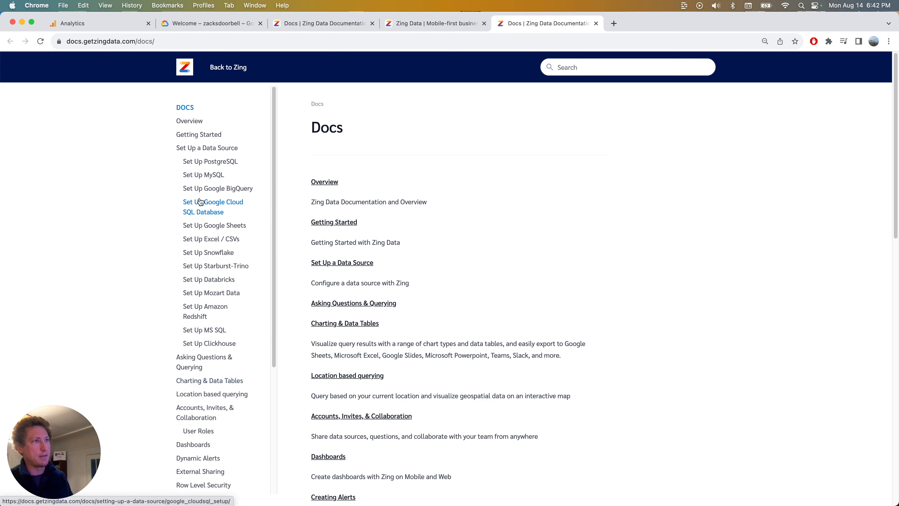
Look through the documentation's setup guides for Google BigQuery, Google Cloud SQL and Snowflake.
{"action": "left_click", "coordinate": [206, 175]}
{"action": "left_click", "coordinate": [212, 188]}
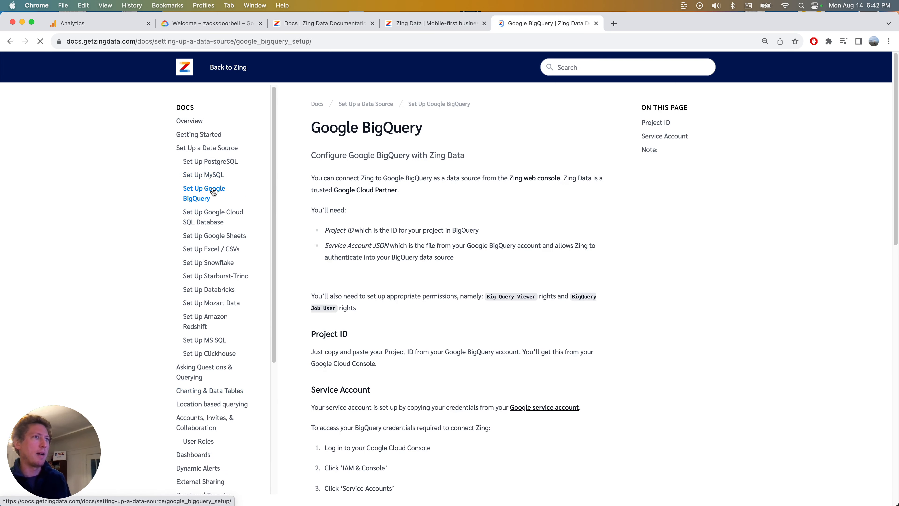
{"action": "scroll", "coordinate": [441, 230], "scroll_direction": "down", "scroll_amount": 4}
{"action": "scroll", "coordinate": [441, 230], "scroll_direction": "down", "scroll_amount": 10}
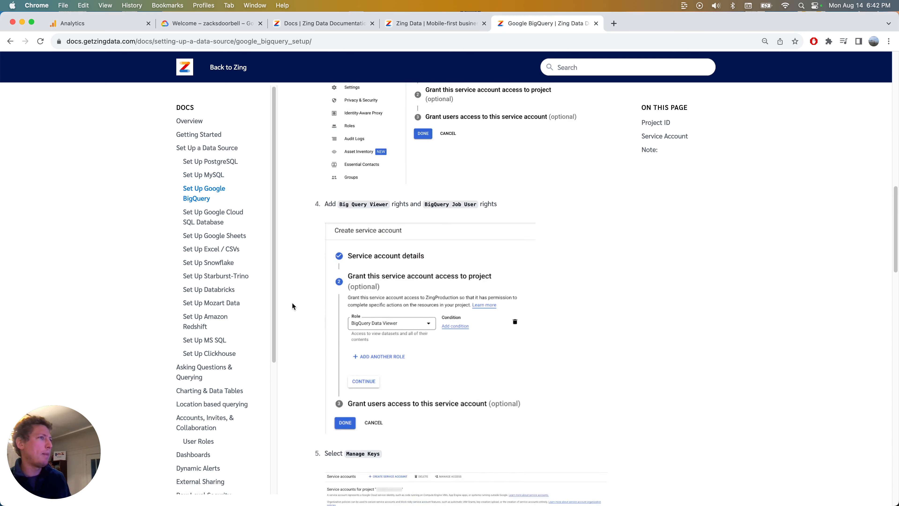
{"action": "scroll", "coordinate": [293, 301], "scroll_direction": "up", "scroll_amount": 8}
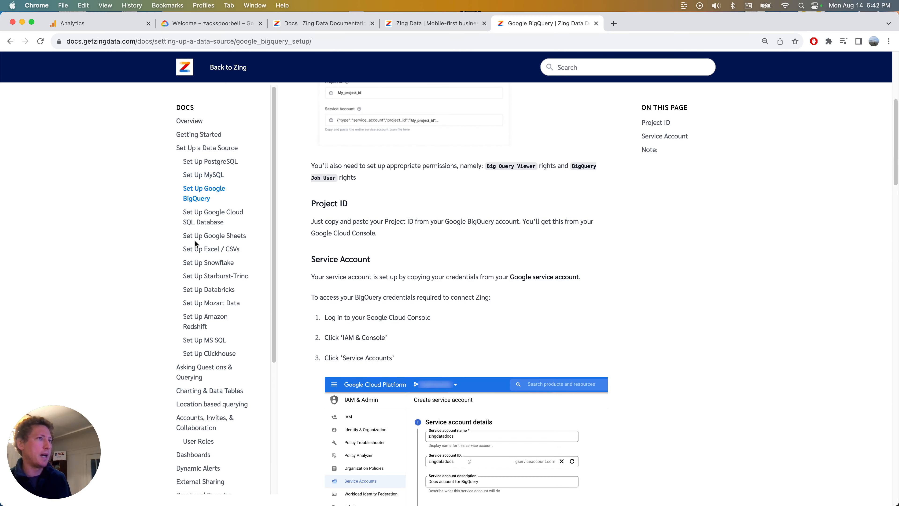
{"action": "left_click", "coordinate": [198, 220]}
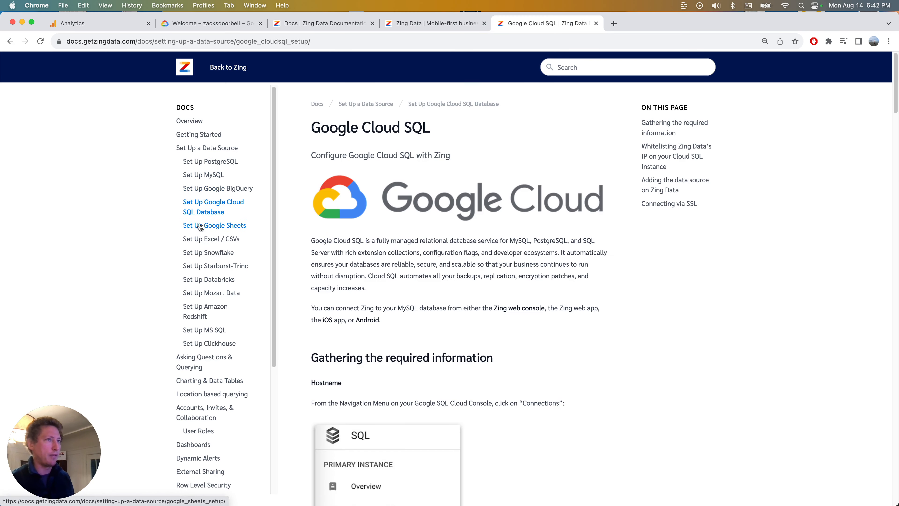
{"action": "left_click", "coordinate": [212, 251]}
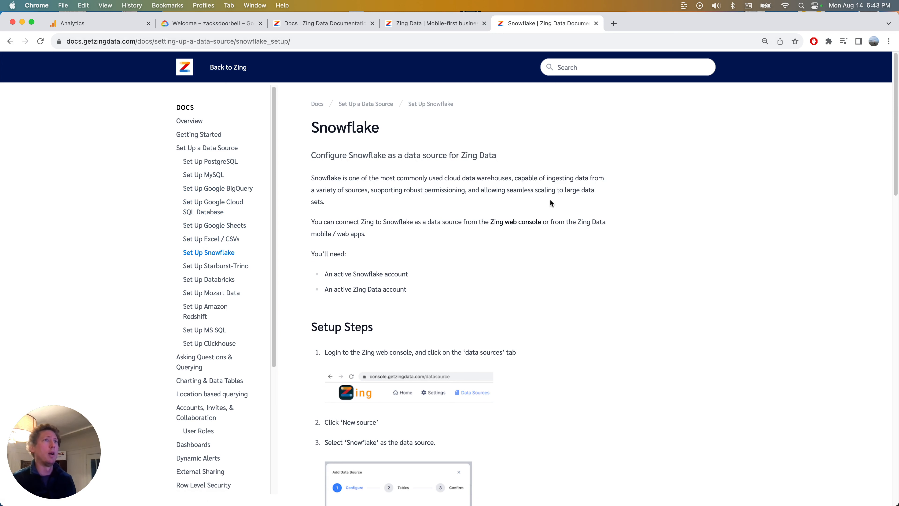
Switch to Google Analytics and select the Website Docs property under the Zing Data account.
{"action": "key", "text": "super+1"}
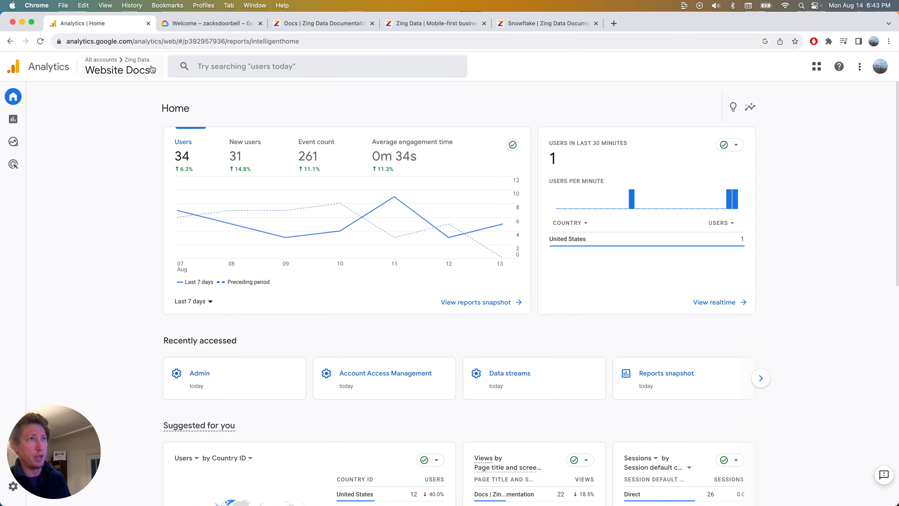
{"action": "left_click", "coordinate": [150, 69]}
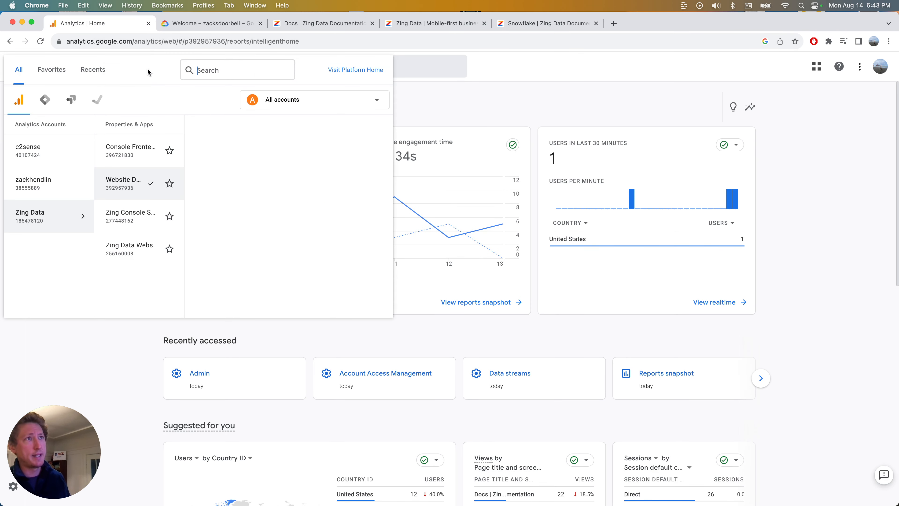
{"action": "left_click", "coordinate": [131, 180]}
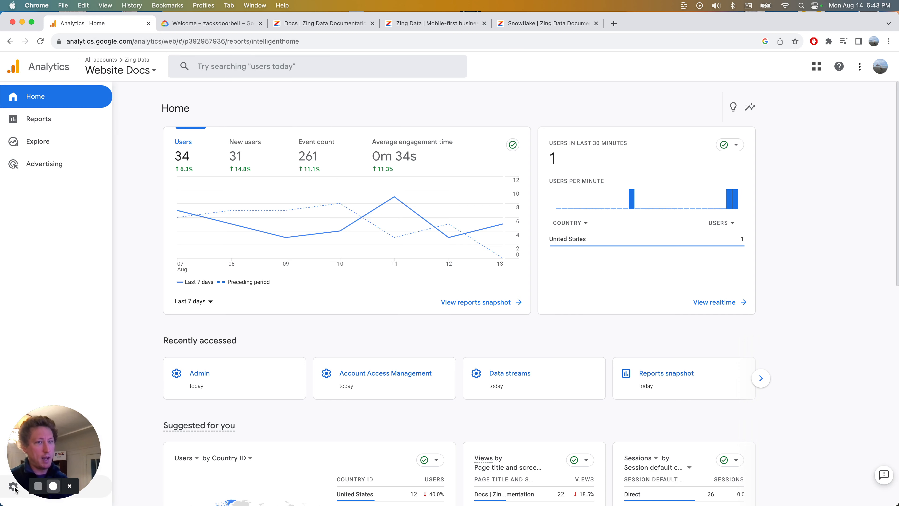
{"action": "left_click_drag", "start_coordinate": [160, 464], "coordinate": [161, 311]}
{"action": "left_click", "coordinate": [159, 311]}
{"action": "left_click_drag", "start_coordinate": [54, 457], "coordinate": [68, 326]}
Start a new BigQuery link from the Website Docs property's admin settings.
{"action": "left_click", "coordinate": [12, 487]}
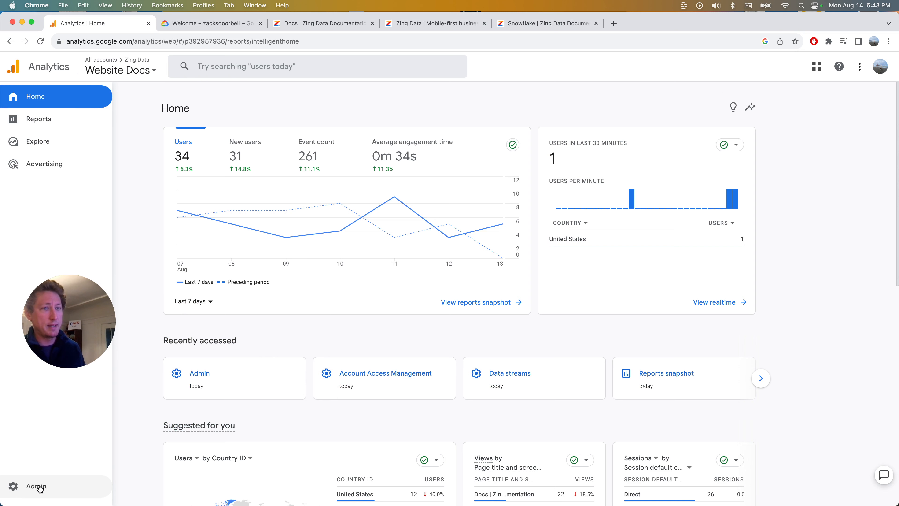
{"action": "left_click", "coordinate": [36, 487]}
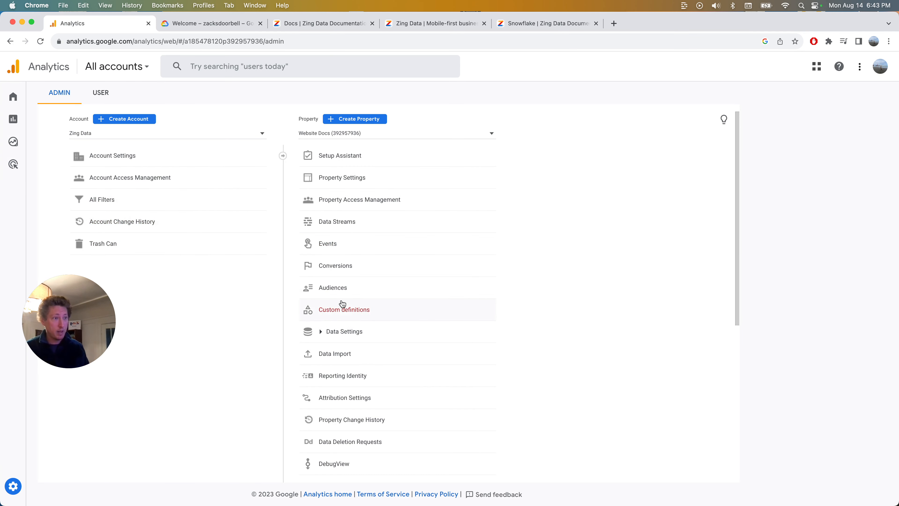
{"action": "scroll", "coordinate": [380, 358], "scroll_direction": "down", "scroll_amount": 8}
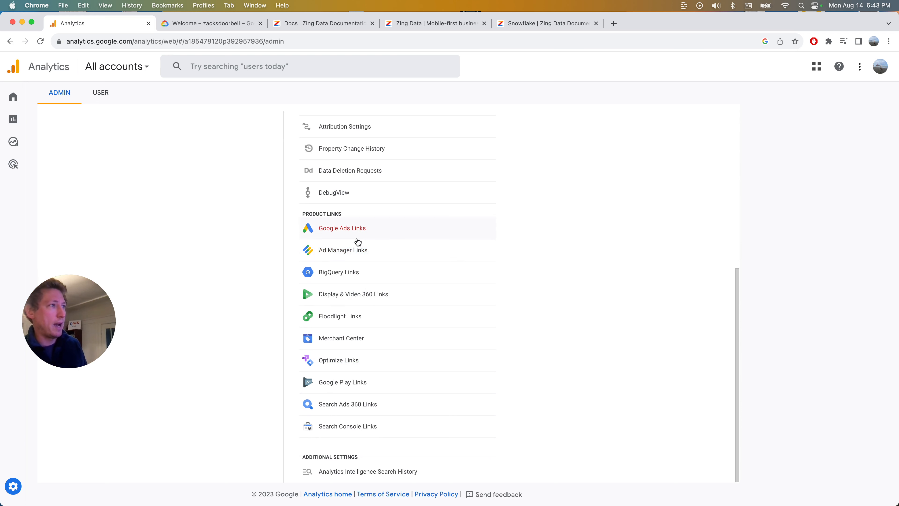
{"action": "left_click", "coordinate": [350, 273]}
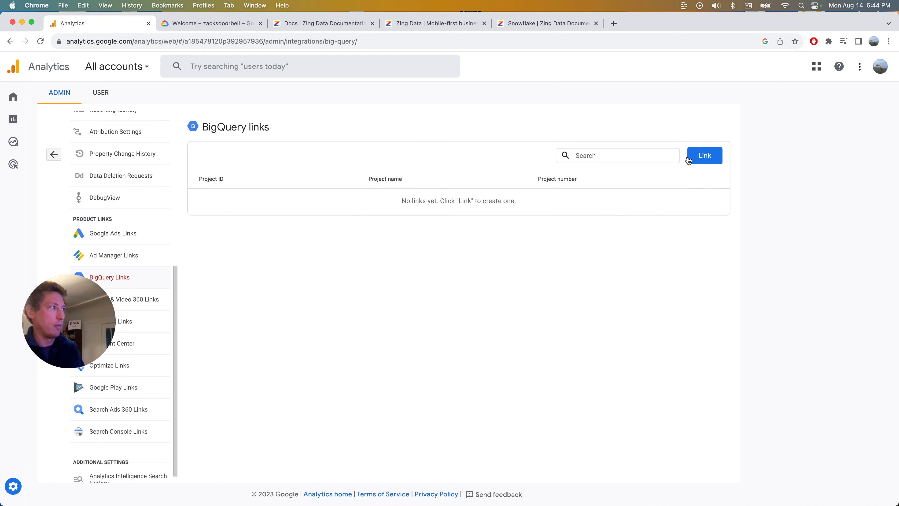
{"action": "left_click", "coordinate": [705, 156]}
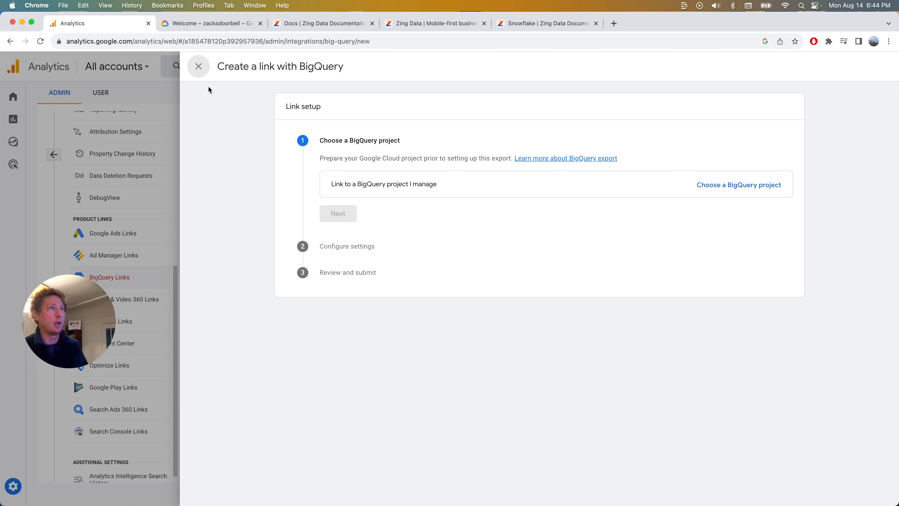
Switch to Google Cloud, go to cloud.google.com and open the console from there.
{"action": "left_click", "coordinate": [207, 24]}
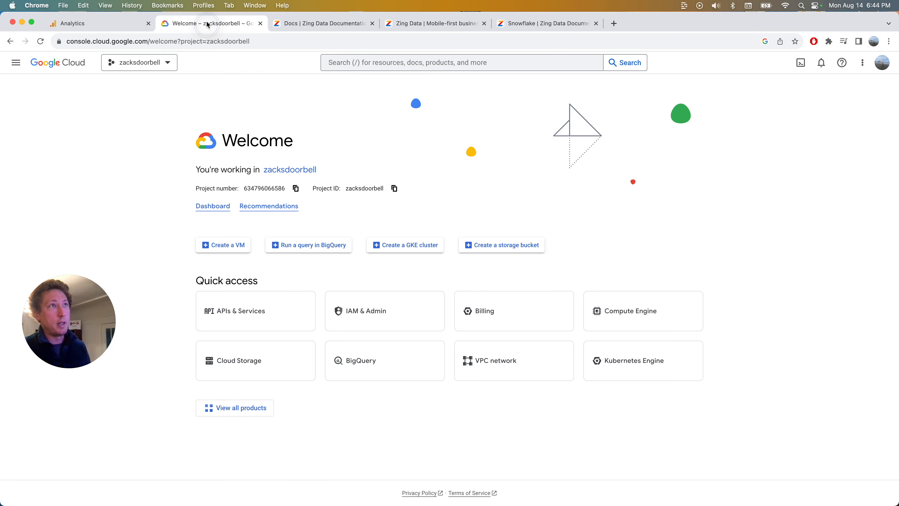
{"action": "left_click", "coordinate": [133, 42]}
{"action": "type", "text": "cloud.g"}
{"action": "key", "text": "Delete"}
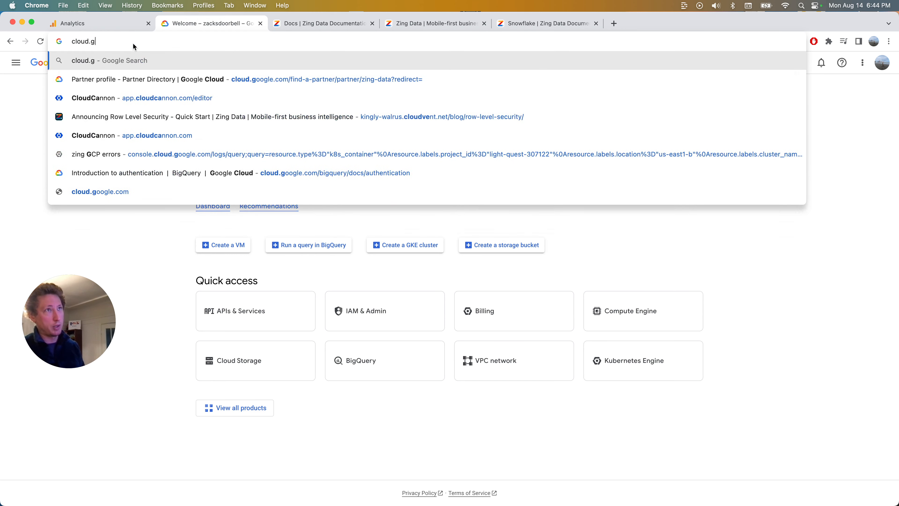
{"action": "type", "text": "oogle.com"}
{"action": "key", "text": "Delete"}
{"action": "key", "text": "Return"}
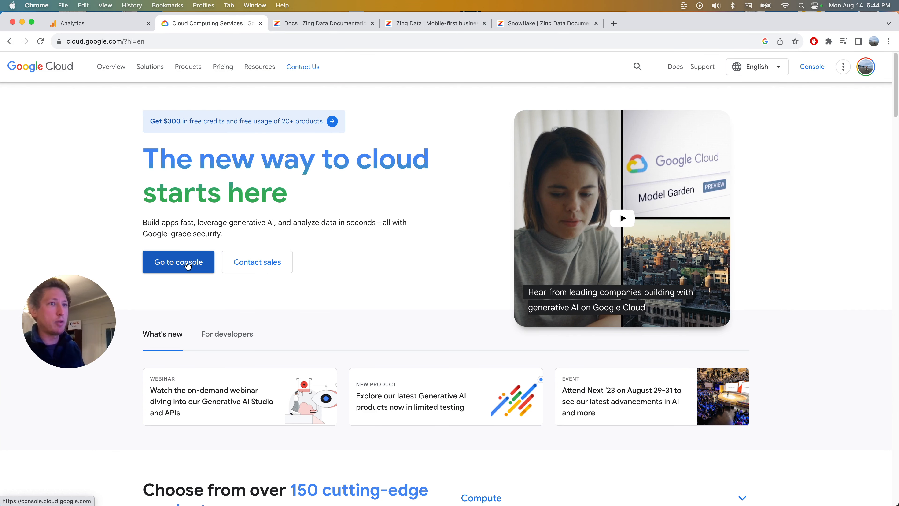
{"action": "left_click", "coordinate": [187, 265]}
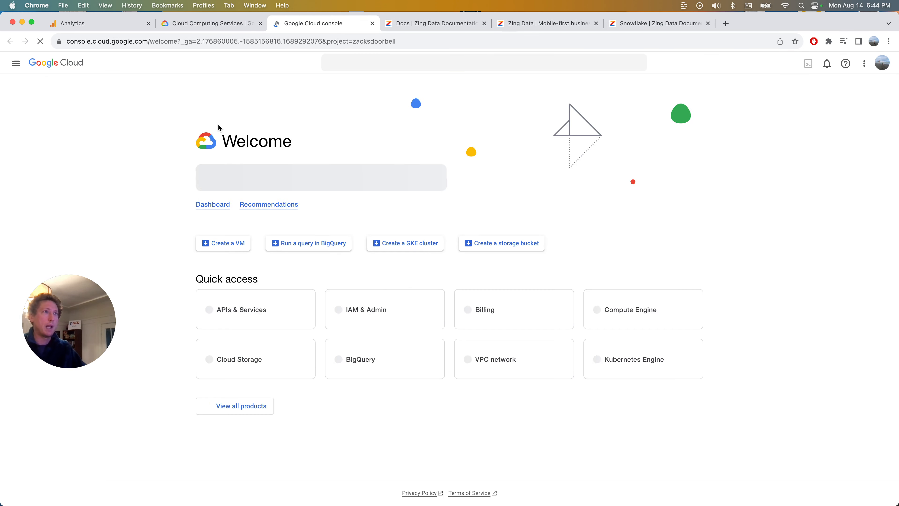
Create a new Google Cloud project named GA4 to BigQuery with no organization and make it the active project.
{"action": "left_click", "coordinate": [168, 63]}
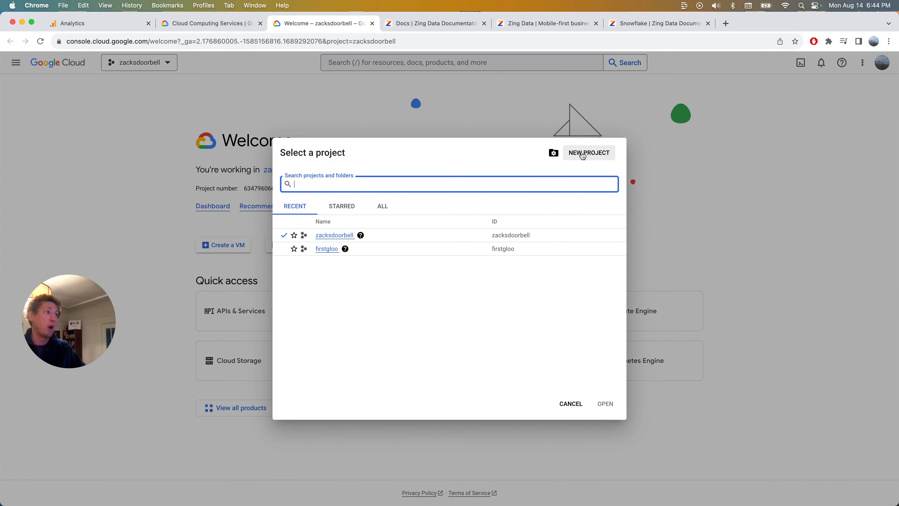
{"action": "left_click", "coordinate": [570, 404]}
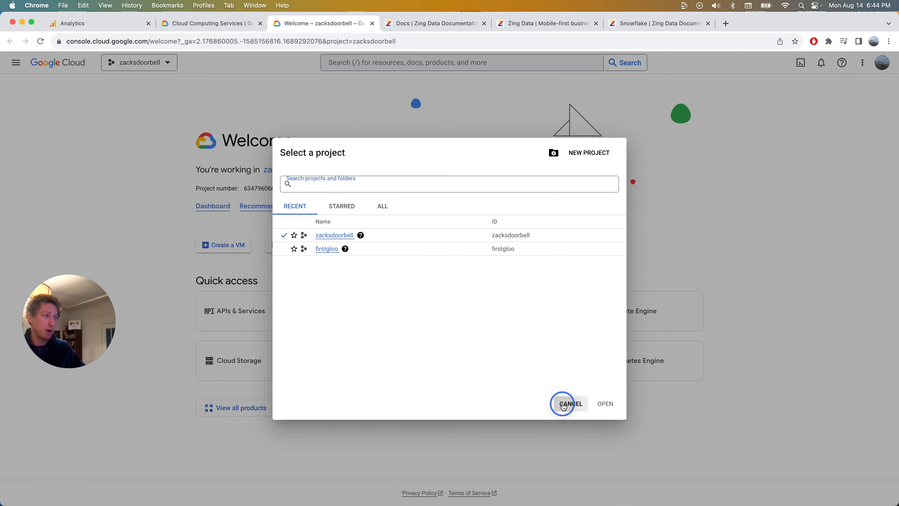
{"action": "left_click", "coordinate": [169, 62]}
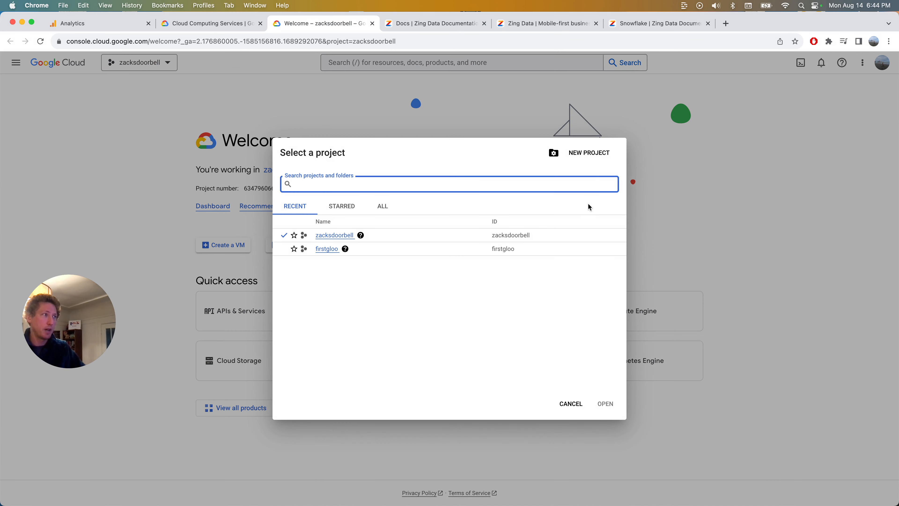
{"action": "left_click", "coordinate": [581, 152]}
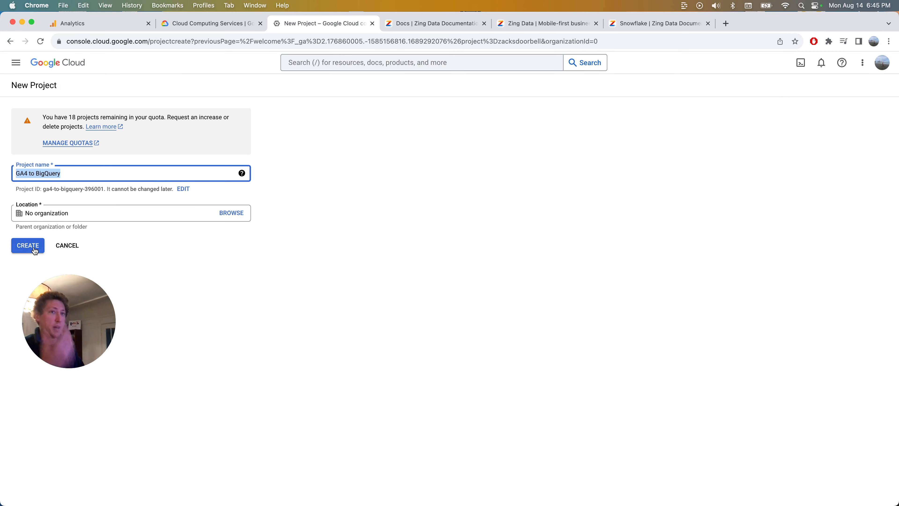
{"action": "left_click", "coordinate": [34, 248]}
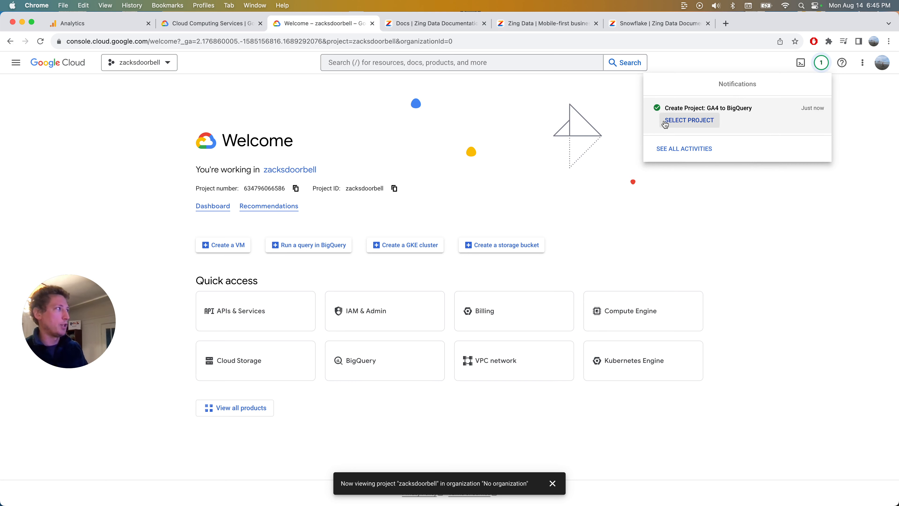
{"action": "left_click", "coordinate": [667, 122]}
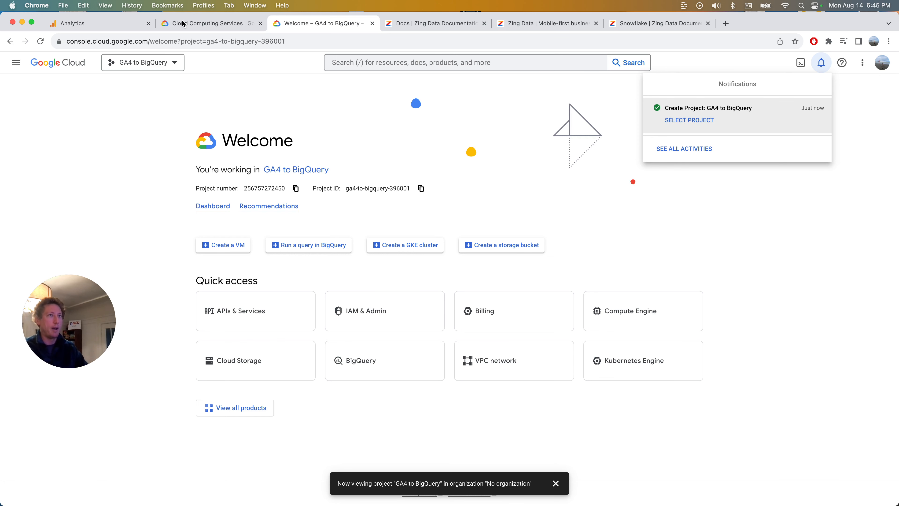
Search the console for "bigquery api", open the Marketplace's BigQuery API page and check whether the API is enabled.
{"action": "left_click", "coordinate": [358, 60]}
{"action": "left_click", "coordinate": [360, 63]}
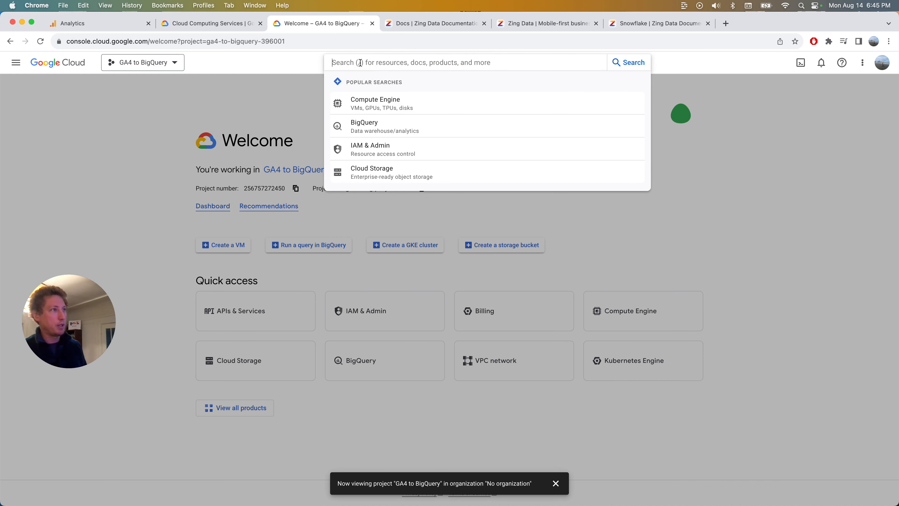
{"action": "type", "text": "bigq"}
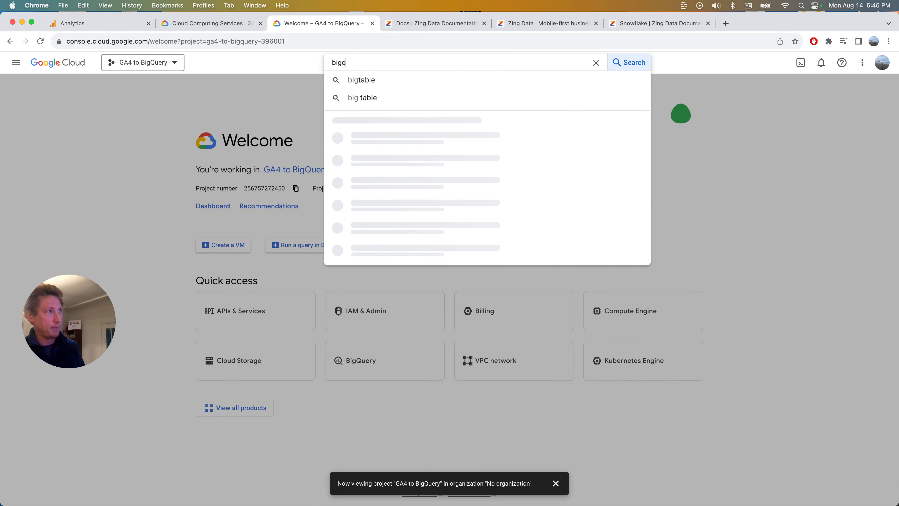
{"action": "type", "text": "uery api"}
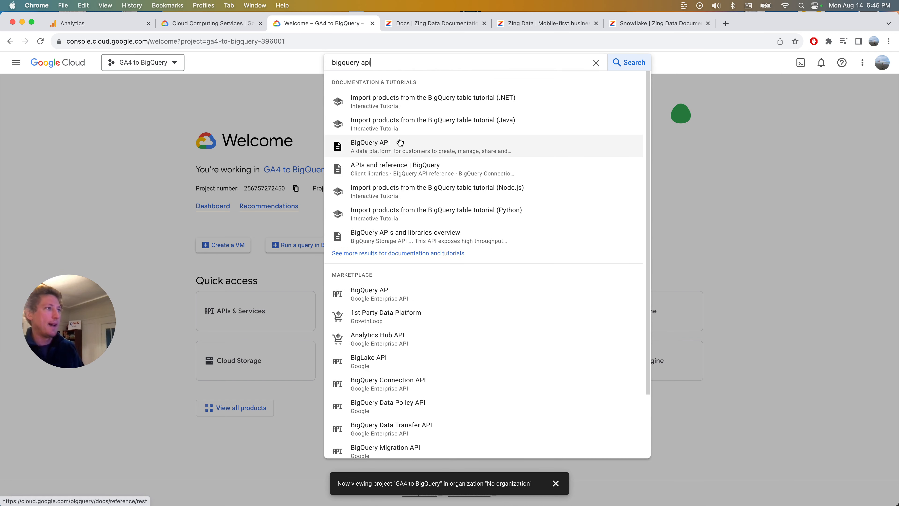
{"action": "left_click", "coordinate": [402, 300]}
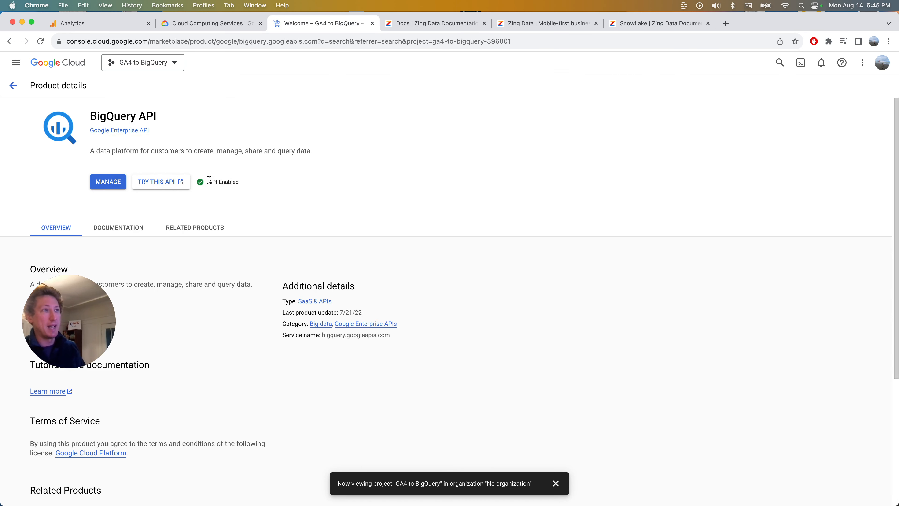
{"action": "mouse_move", "coordinate": [208, 181]}
{"action": "left_mouse_down"}
{"action": "mouse_move", "coordinate": [249, 183]}
{"action": "mouse_move", "coordinate": [208, 181]}
{"action": "left_mouse_up"}
{"action": "left_click", "coordinate": [255, 179]}
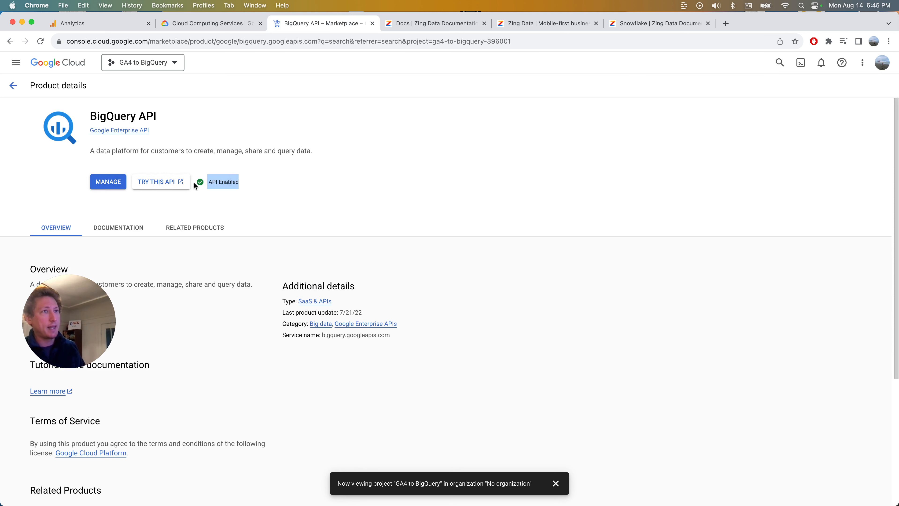
{"action": "left_click", "coordinate": [292, 164]}
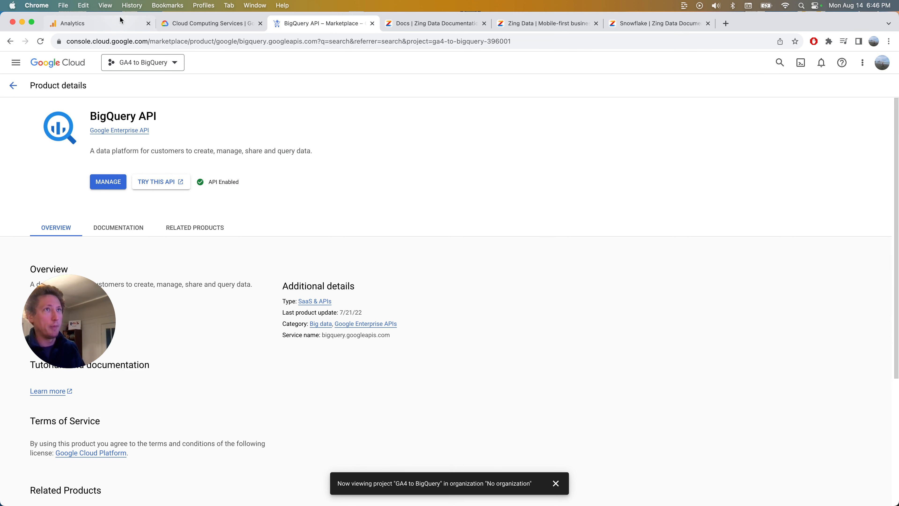
Switch to Google Analytics and choose the GA4 to BigQuery project for the link, with United States (us) as the data location.
{"action": "left_click", "coordinate": [119, 25]}
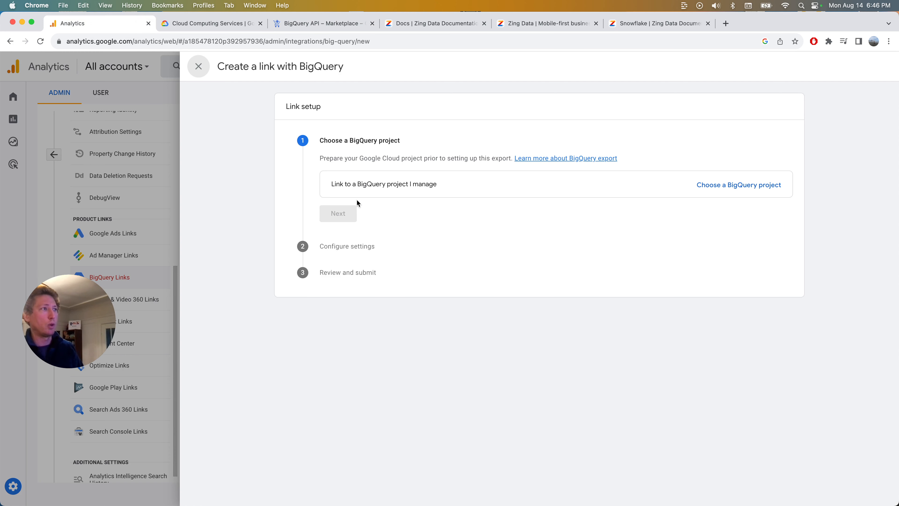
{"action": "left_click", "coordinate": [709, 184]}
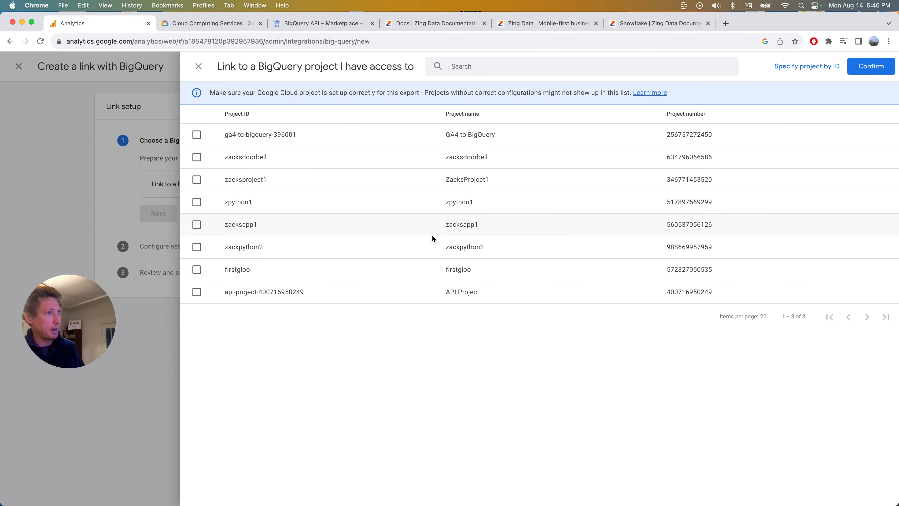
{"action": "left_click", "coordinate": [196, 135]}
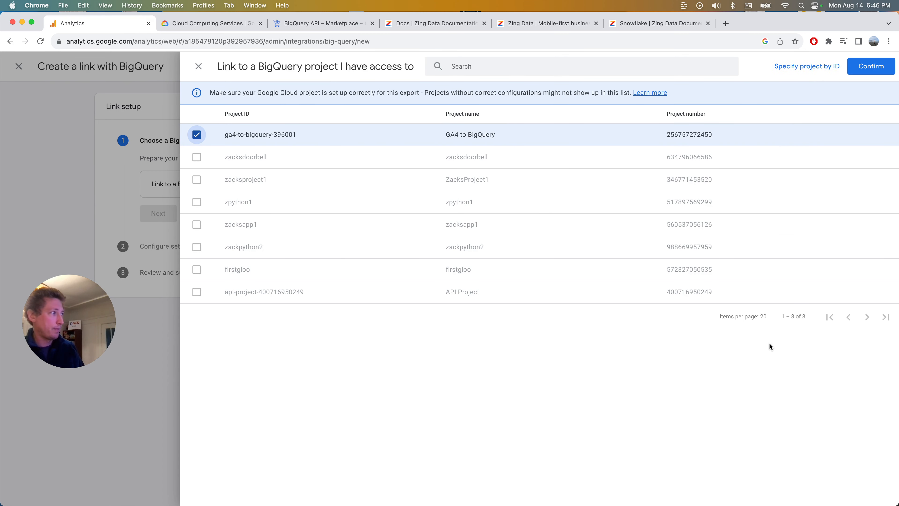
{"action": "left_click", "coordinate": [861, 68]}
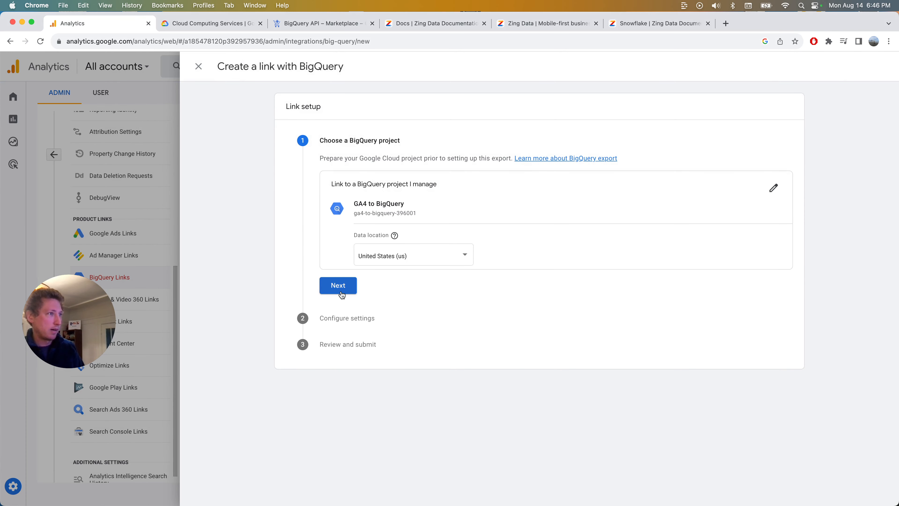
{"action": "left_click", "coordinate": [338, 285]}
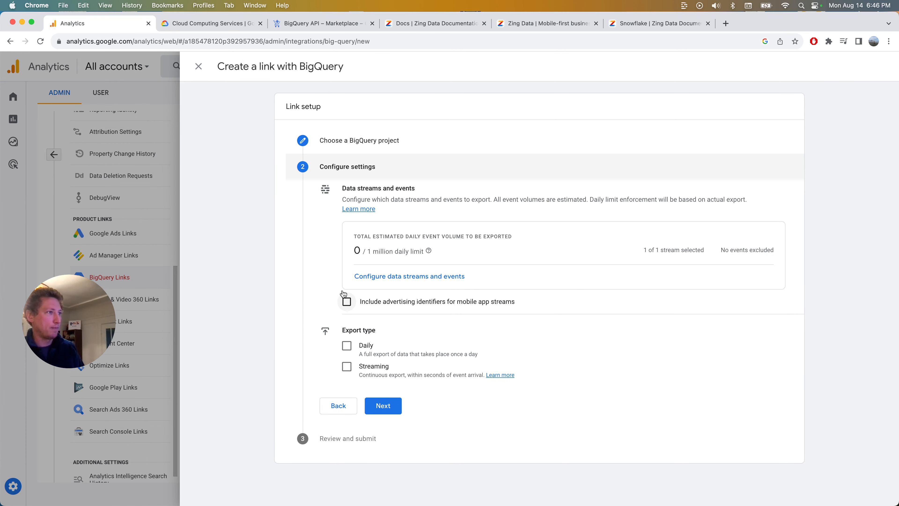
Enable both Daily and Streaming exports for the BigQuery link, submit it and close the link setup.
{"action": "left_click", "coordinate": [347, 347]}
{"action": "left_click", "coordinate": [347, 366]}
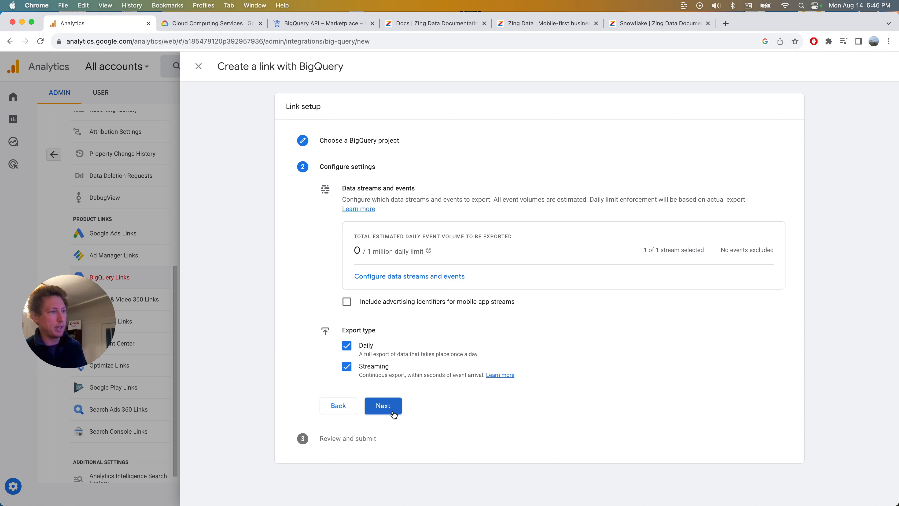
{"action": "left_click", "coordinate": [388, 409]}
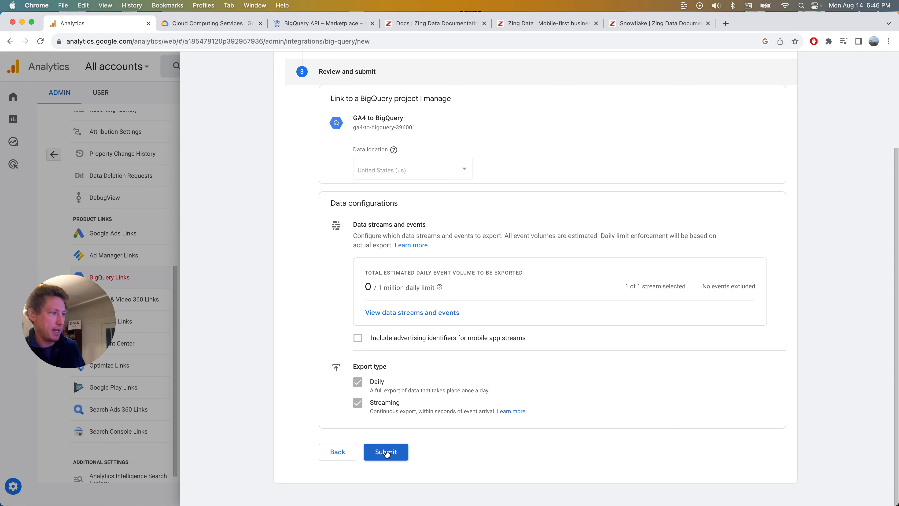
{"action": "left_click", "coordinate": [384, 452]}
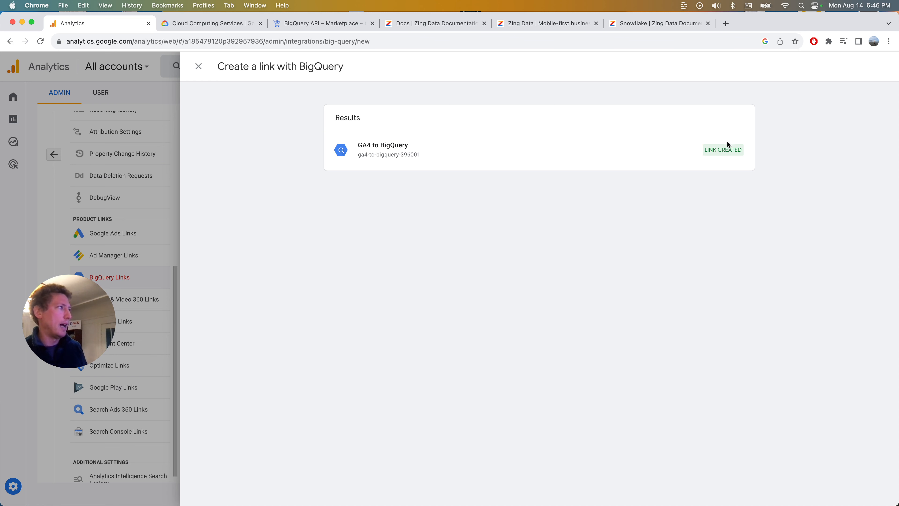
{"action": "left_click", "coordinate": [199, 67]}
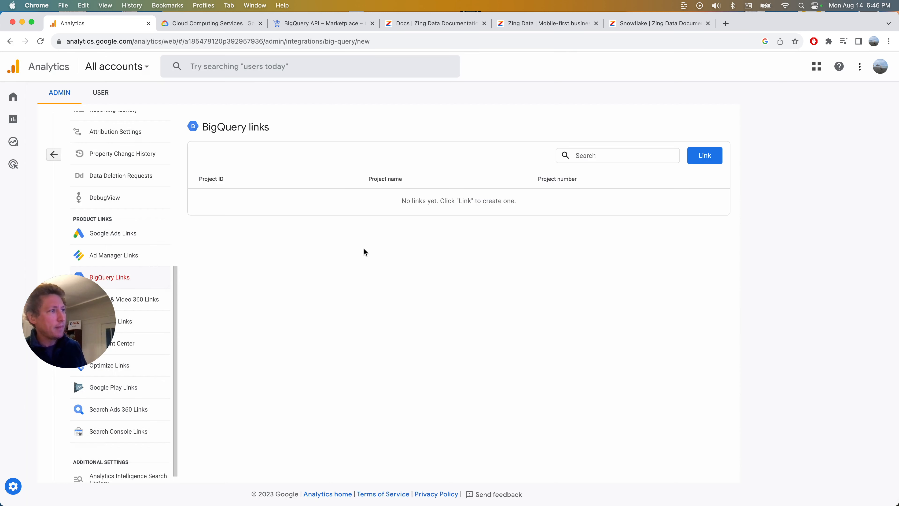
Switch to the Google Cloud console and go from the API credentials of the GA4 to BigQuery project to its service account management.
{"action": "left_click", "coordinate": [225, 23]}
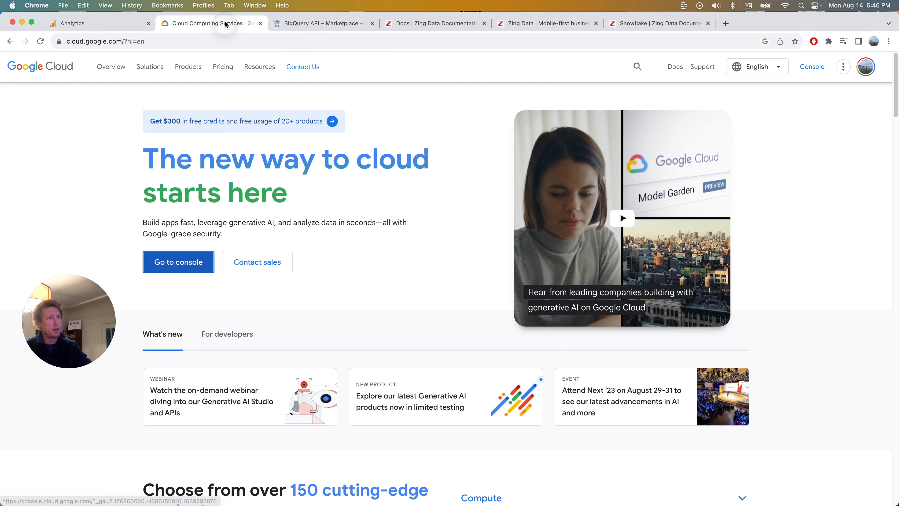
{"action": "left_click", "coordinate": [309, 23]}
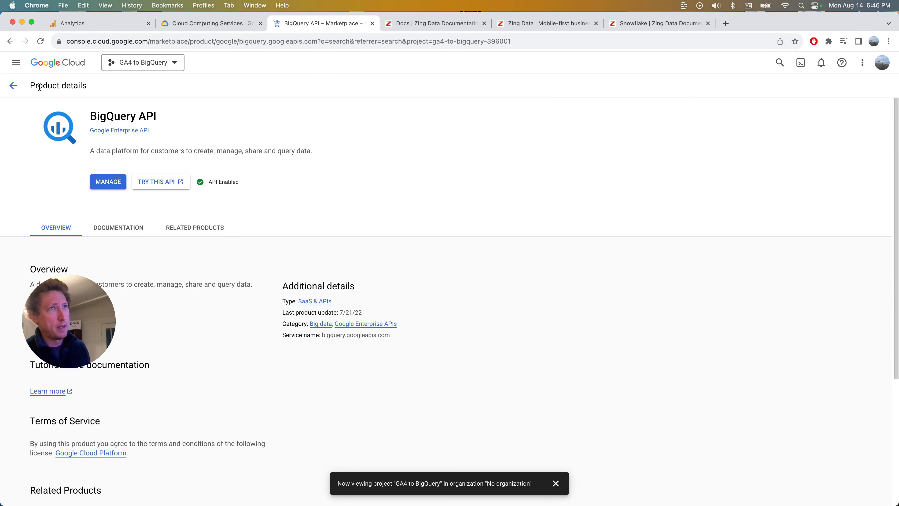
{"action": "left_click", "coordinate": [12, 86]}
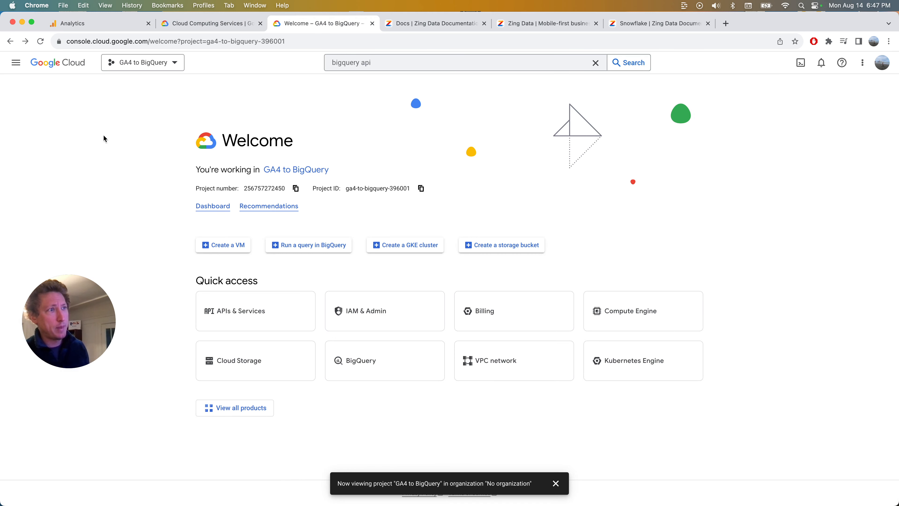
{"action": "left_click", "coordinate": [280, 301]}
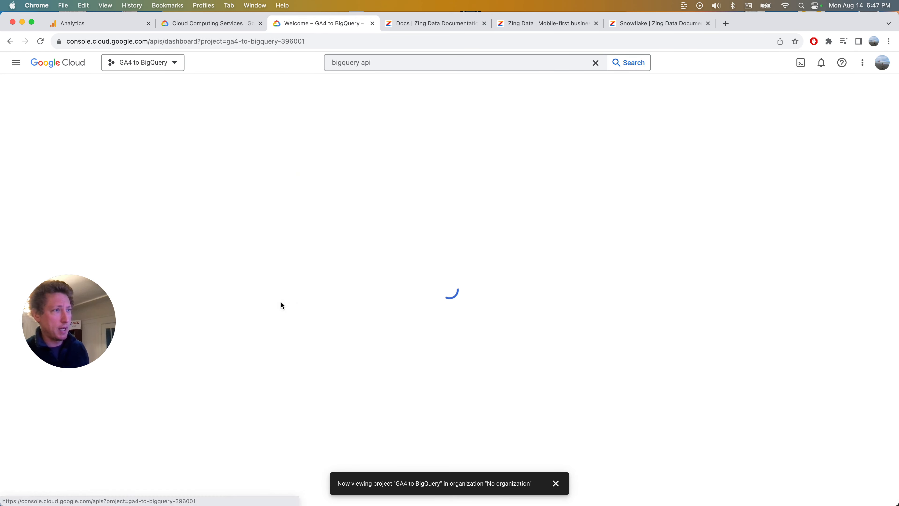
{"action": "left_click", "coordinate": [63, 147]}
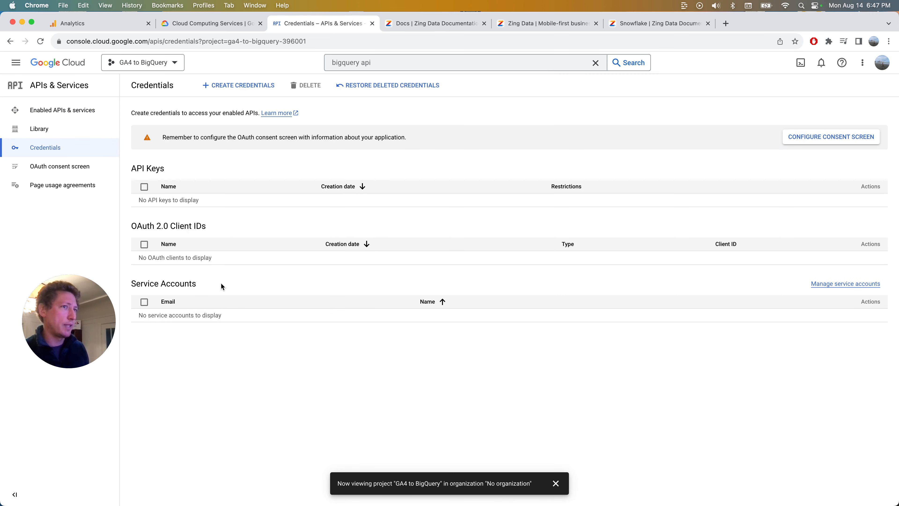
{"action": "left_click_drag", "start_coordinate": [221, 283], "coordinate": [128, 289]}
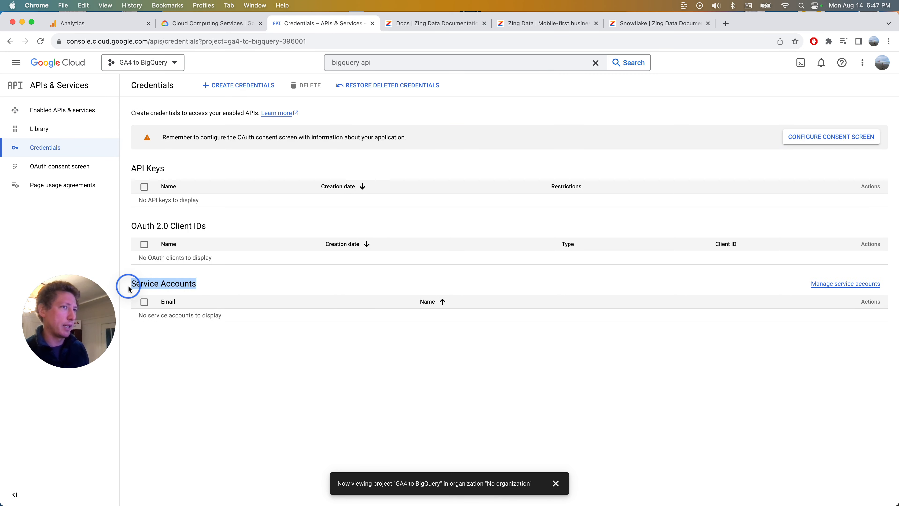
{"action": "left_click", "coordinate": [821, 284]}
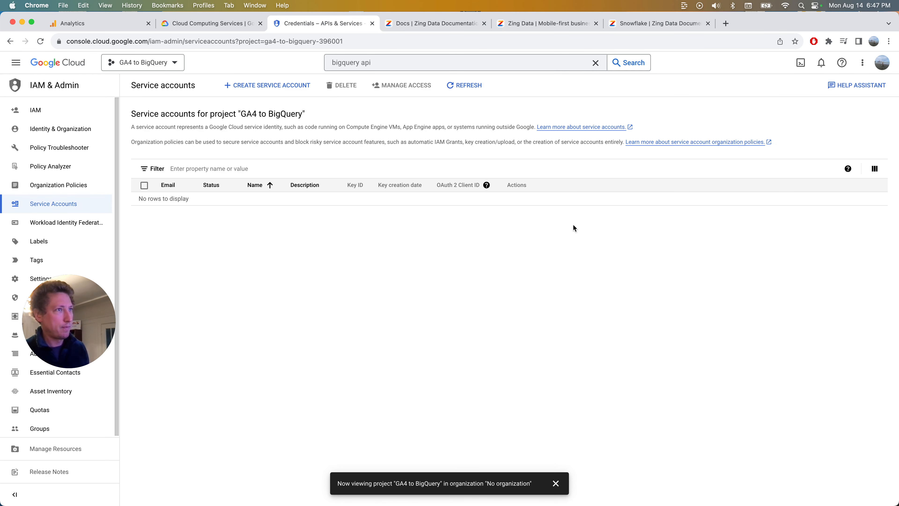
Create a service account named "ga4 data sync" without granting it any roles or user access.
{"action": "left_click", "coordinate": [275, 87]}
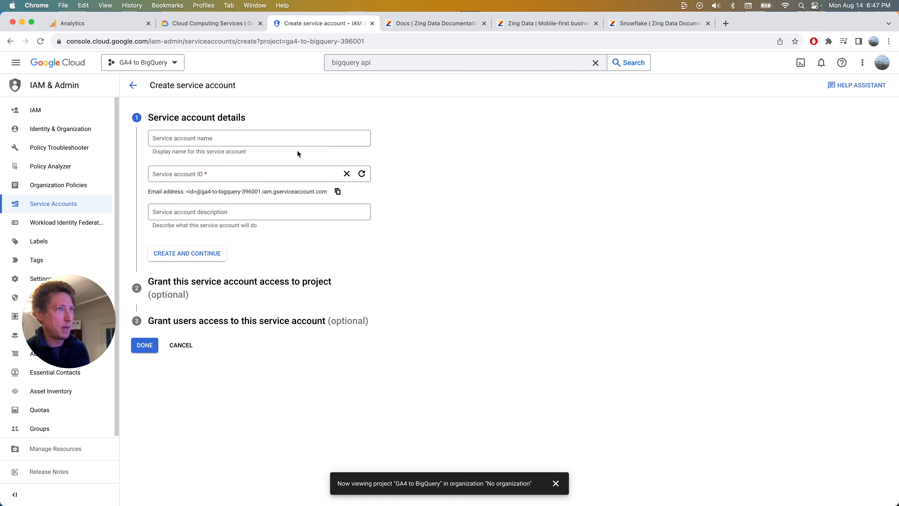
{"action": "left_click", "coordinate": [296, 142]}
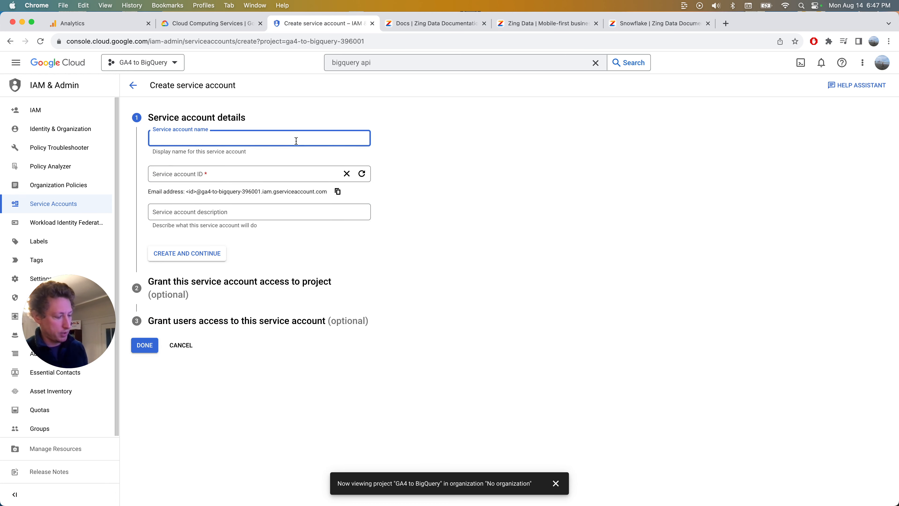
{"action": "type", "text": "ga4 D"}
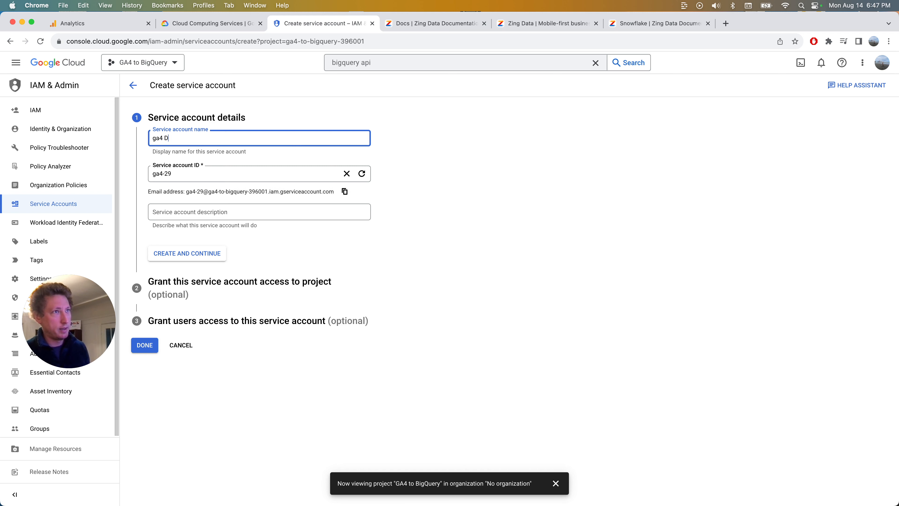
{"action": "type", "text": "ATA S"}
{"action": "key", "text": "BackSpace"}
{"action": "key", "text": "BackSpace"}
{"action": "key", "text": "BackSpace"}
{"action": "key", "text": "BackSpace"}
{"action": "key", "text": "BackSpace"}
{"action": "key", "text": "BackSpace"}
{"action": "type", "text": "da"}
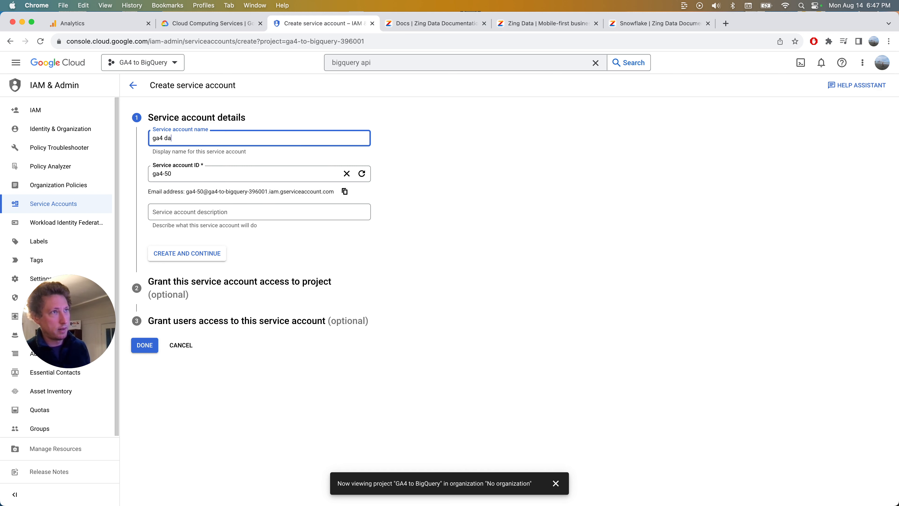
{"action": "type", "text": "ta sync"}
{"action": "left_click", "coordinate": [195, 261]}
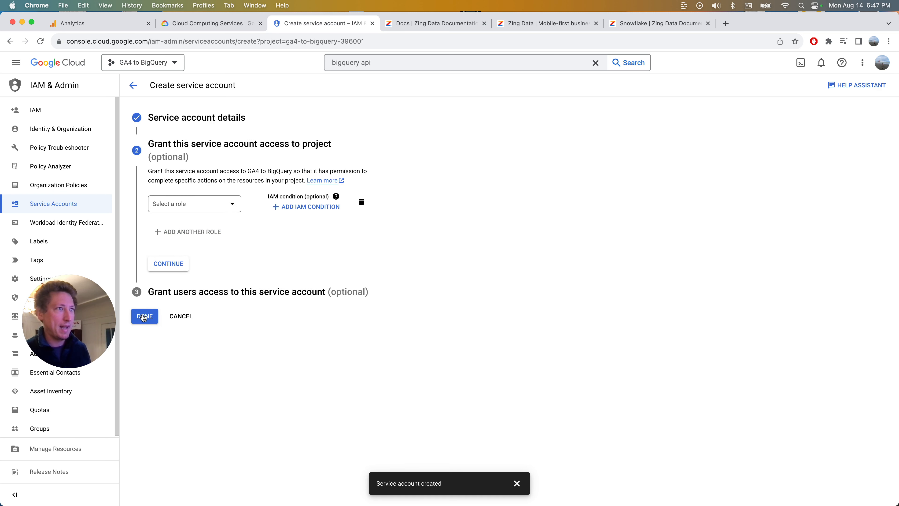
{"action": "left_click", "coordinate": [144, 317]}
Review the details, advanced settings and permissions of the ga4 data sync service account, then return to Google Analytics.
{"action": "left_click", "coordinate": [731, 199]}
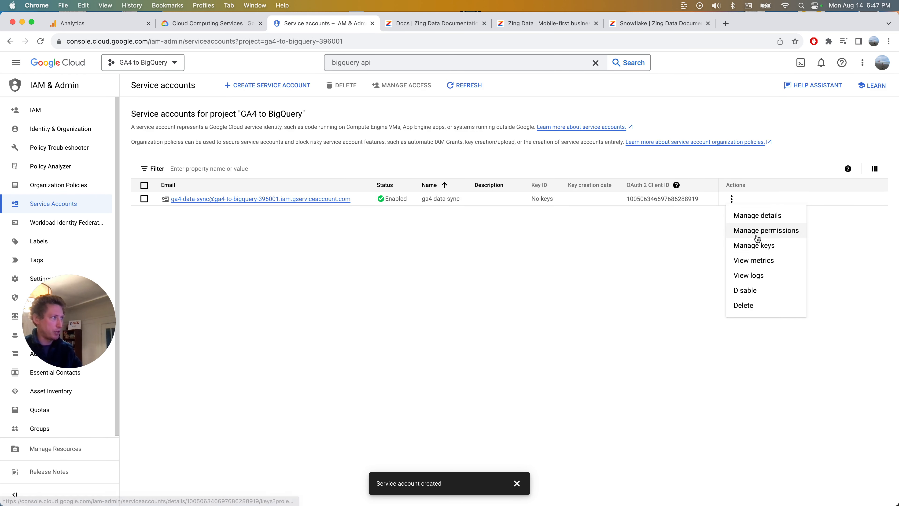
{"action": "left_click", "coordinate": [758, 215]}
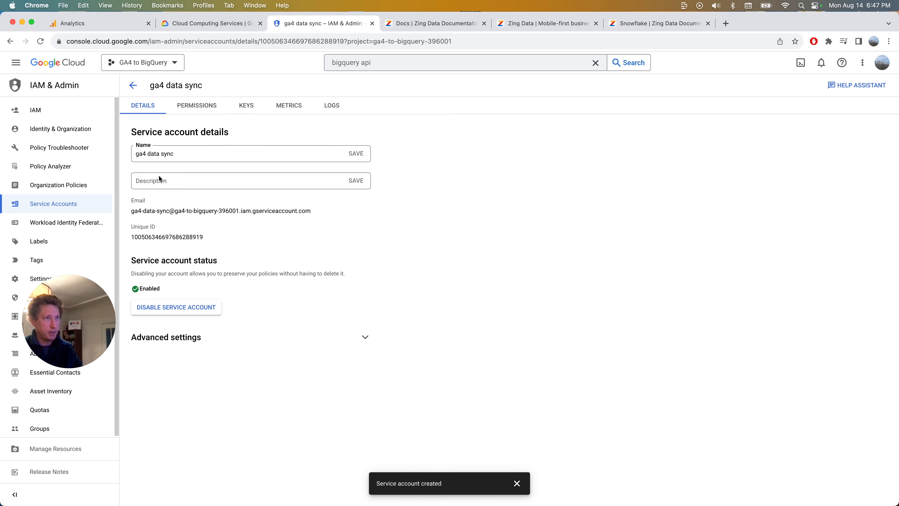
{"action": "left_click", "coordinate": [265, 341]}
{"action": "scroll", "coordinate": [355, 348], "scroll_direction": "down", "scroll_amount": 5}
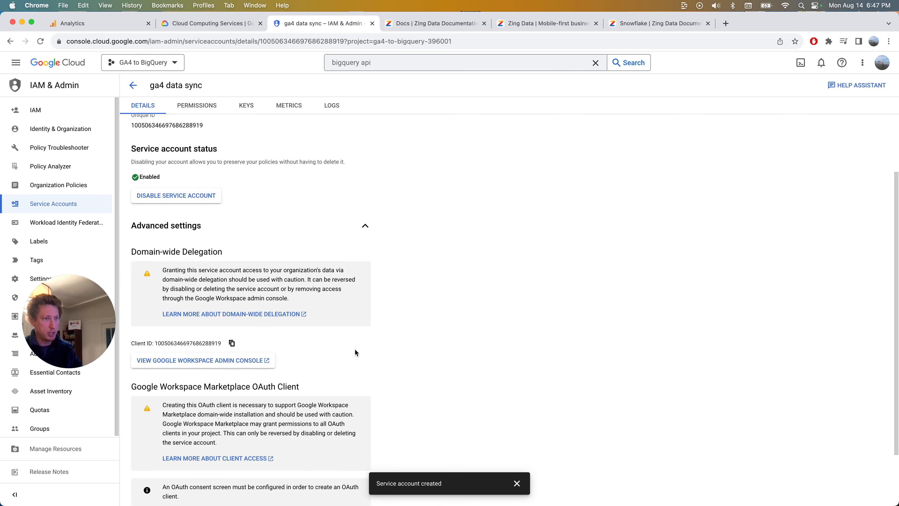
{"action": "left_click", "coordinate": [197, 105]}
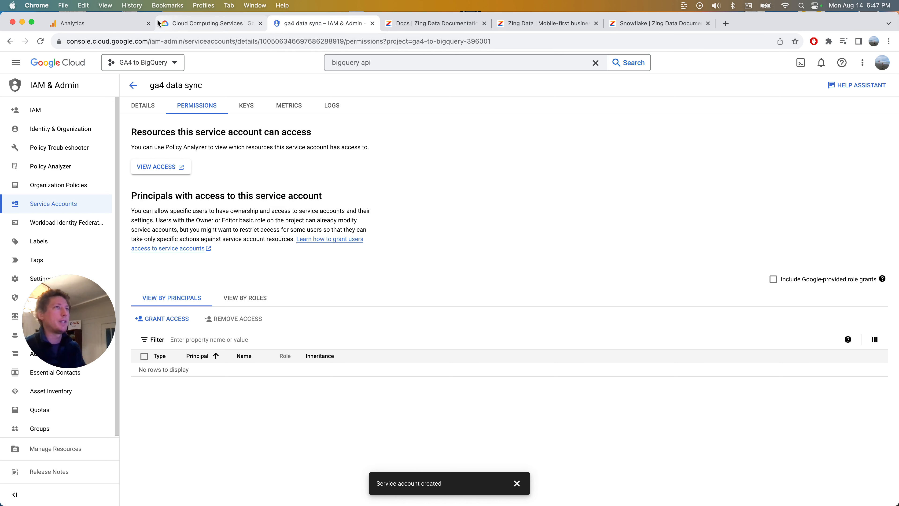
{"action": "left_click", "coordinate": [112, 21]}
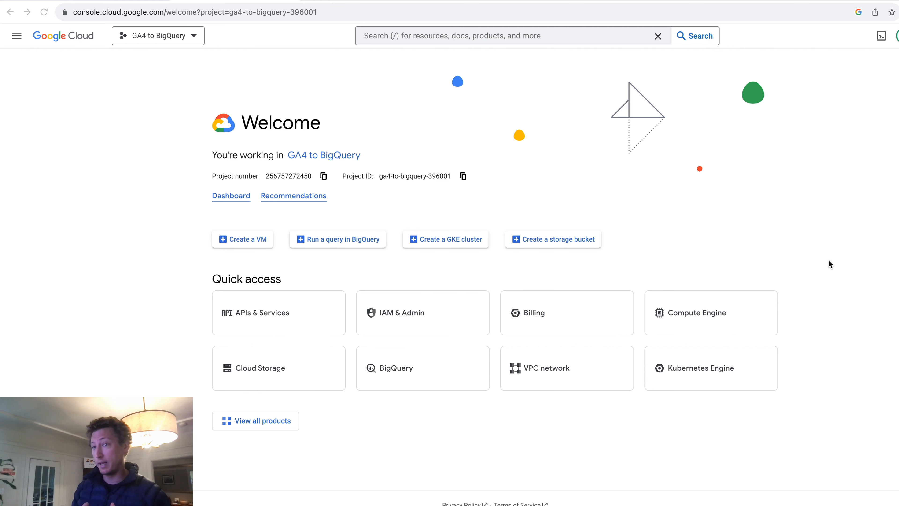
Open BigQuery for the GA4 to BigQuery project, expand the analytics dataset and open its daily events_ table.
{"action": "left_click", "coordinate": [370, 241]}
{"action": "left_click", "coordinate": [151, 167]}
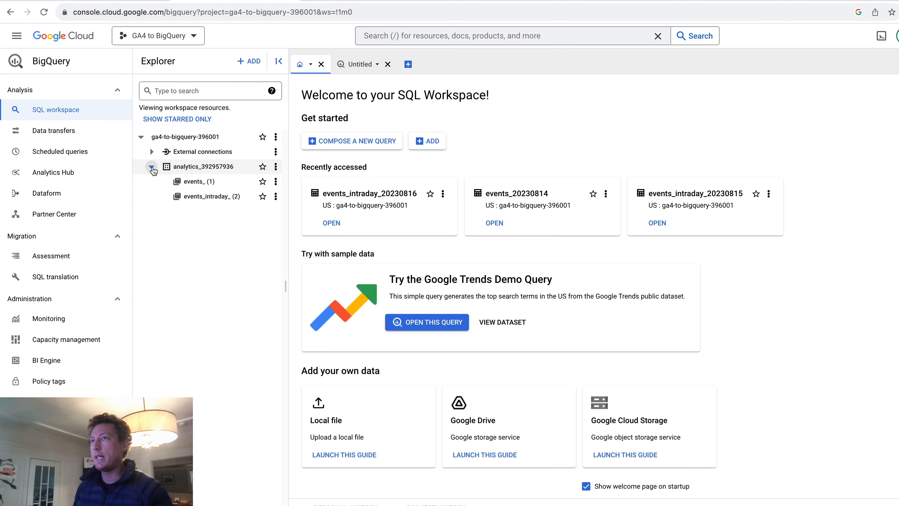
{"action": "left_click", "coordinate": [202, 185]}
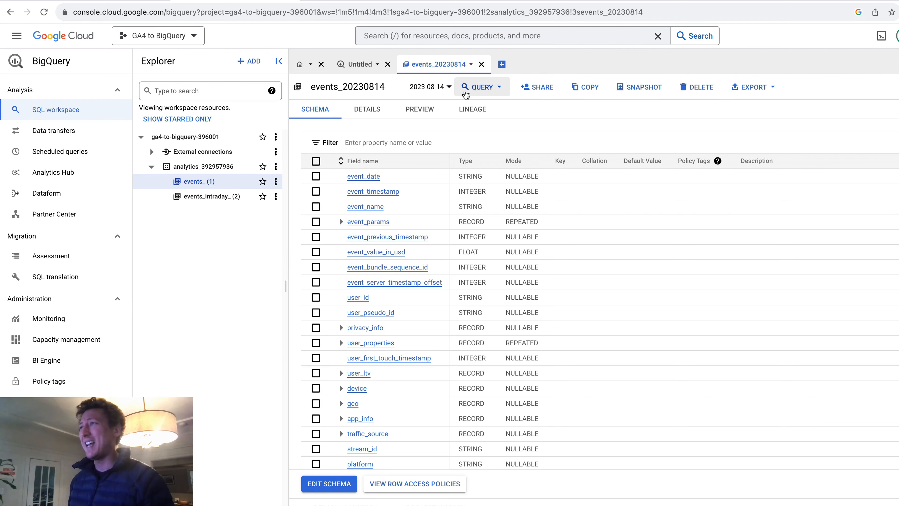
Start a new query on the events_20230814 table that selects all columns with *.
{"action": "left_click", "coordinate": [500, 88]}
{"action": "left_click", "coordinate": [489, 113]}
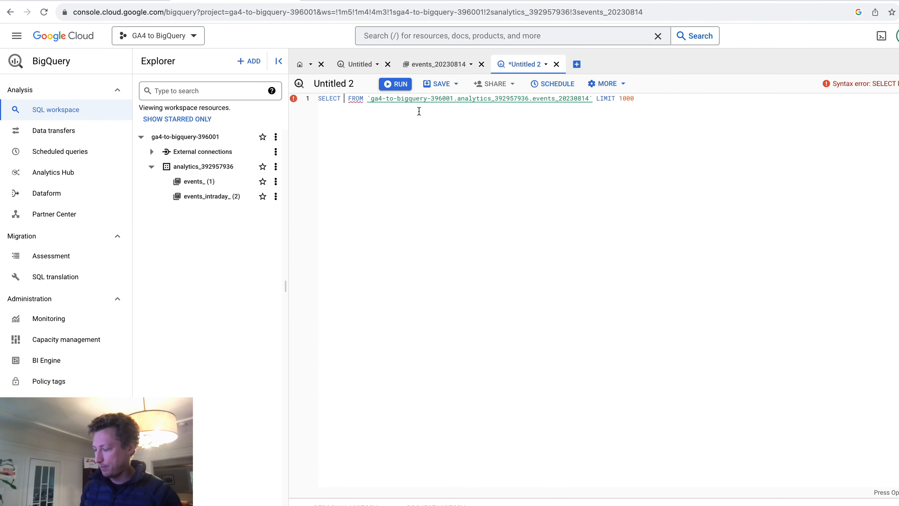
{"action": "type", "text": "*"}
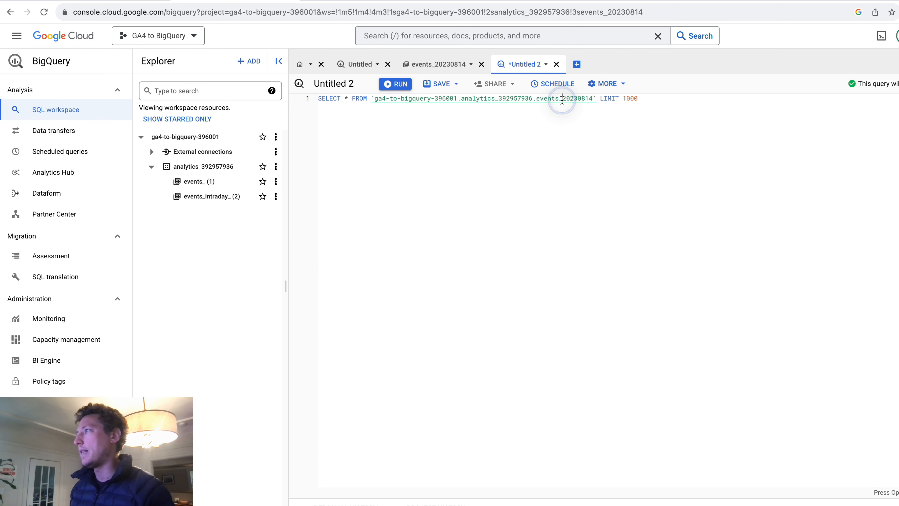
Replace the date suffix 20230814 in the query's table name with the wildcard * and remove the LIMIT 1000 clause.
{"action": "double_click", "coordinate": [562, 99]}
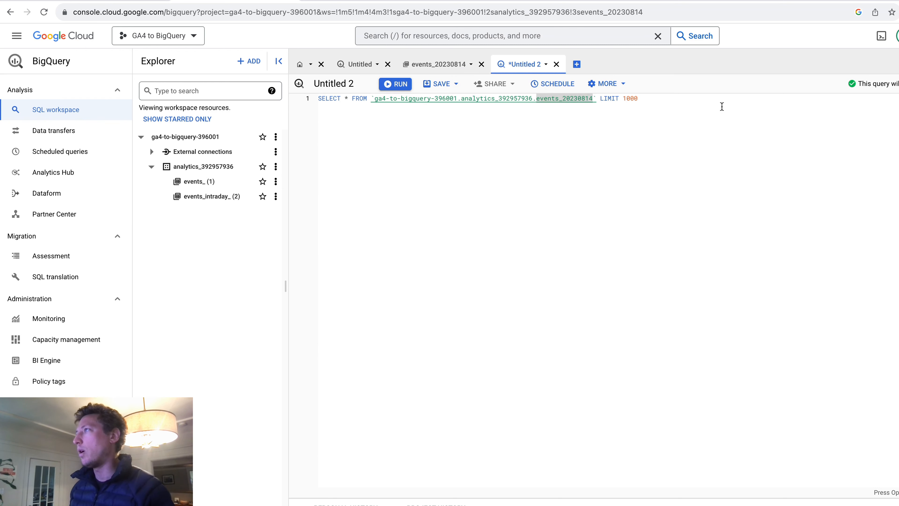
{"action": "right_click", "coordinate": [629, 112]}
{"action": "left_click", "coordinate": [586, 112]}
{"action": "left_click_drag", "start_coordinate": [593, 99], "coordinate": [563, 99]}
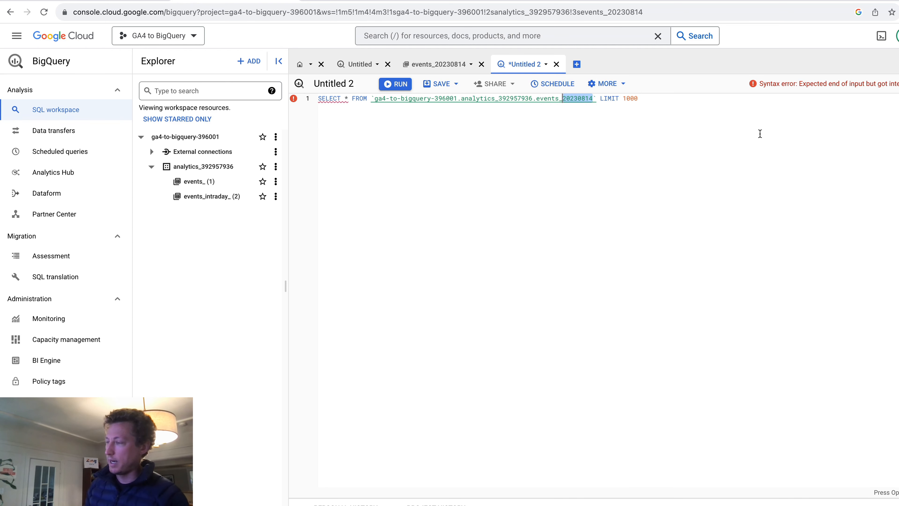
{"action": "type", "text": "*"}
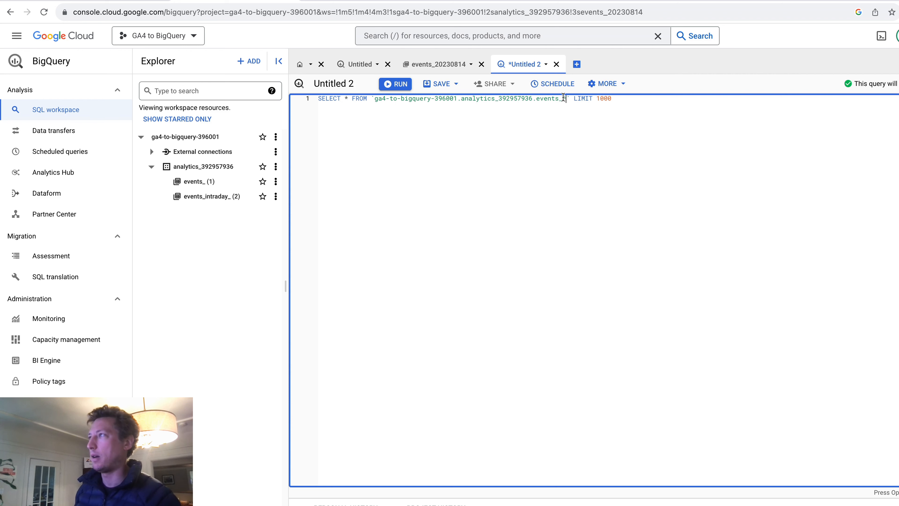
{"action": "left_click_drag", "start_coordinate": [570, 98], "coordinate": [648, 106]}
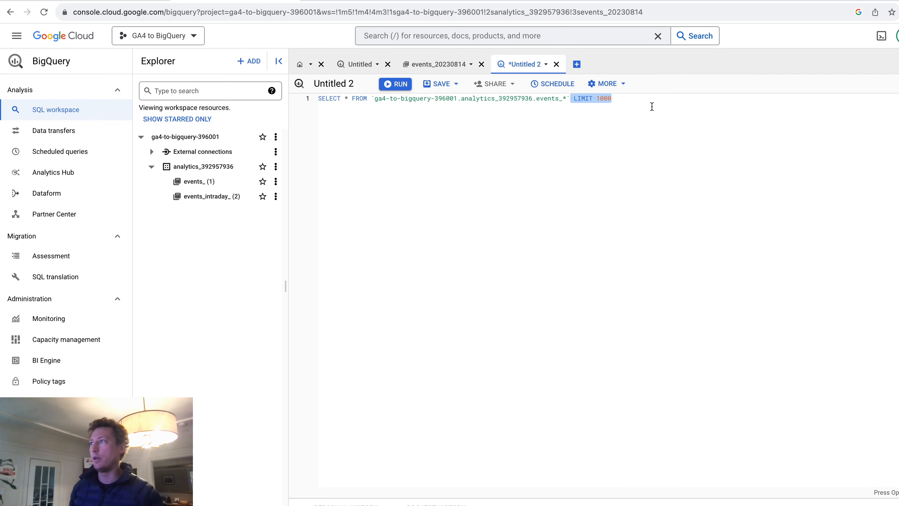
{"action": "key", "text": "BackSpace"}
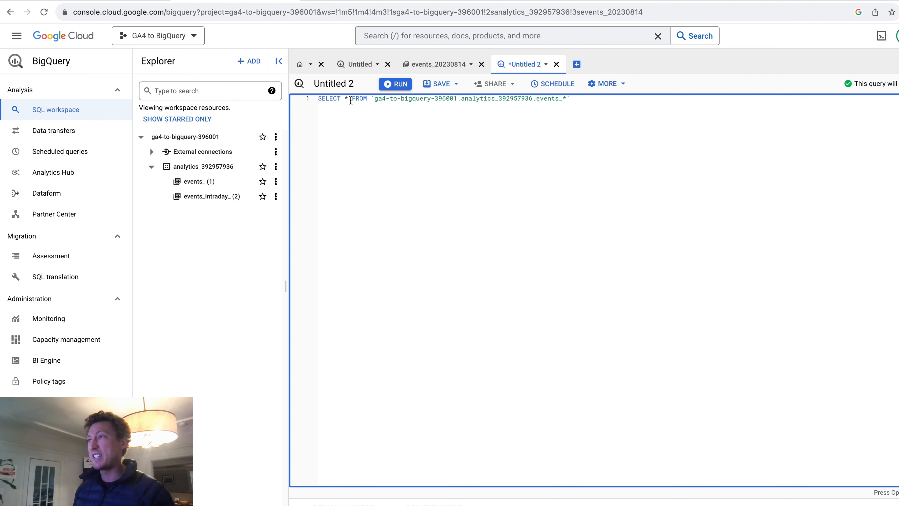
Save the wildcard events query as a view named GA4_Events in the analytics_392957936 dataset.
{"action": "left_click_drag", "start_coordinate": [372, 100], "coordinate": [570, 102]}
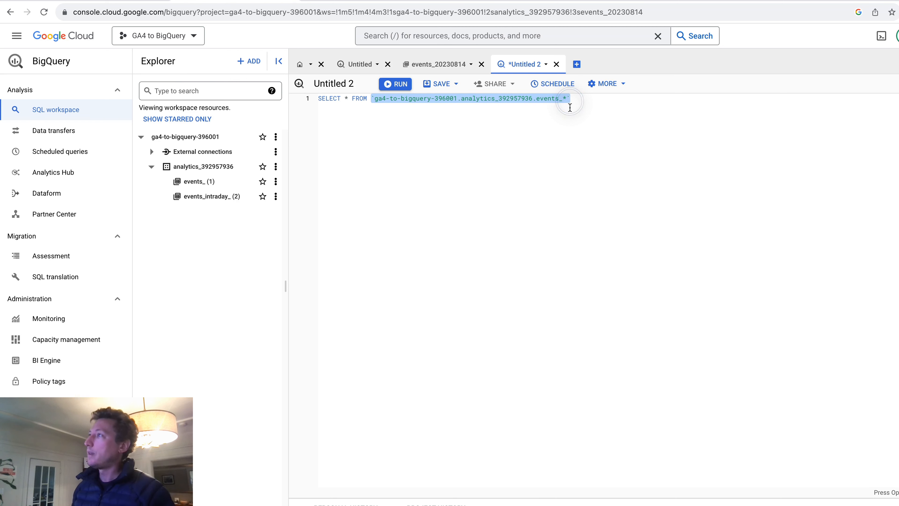
{"action": "left_click", "coordinate": [571, 102]}
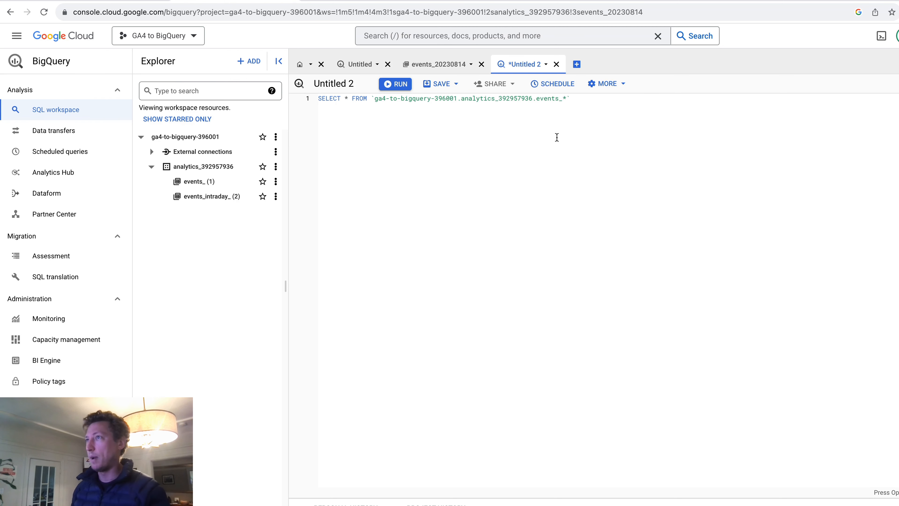
{"action": "left_click", "coordinate": [442, 85]}
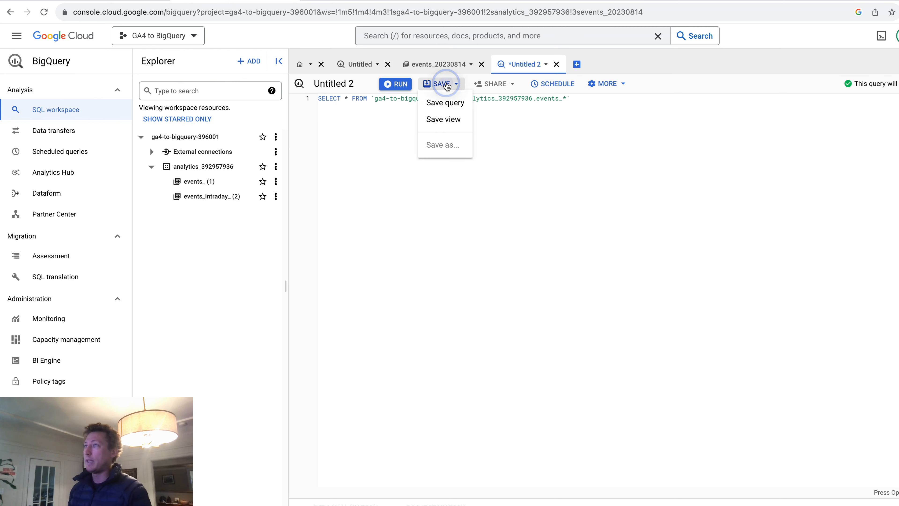
{"action": "left_click", "coordinate": [446, 118]}
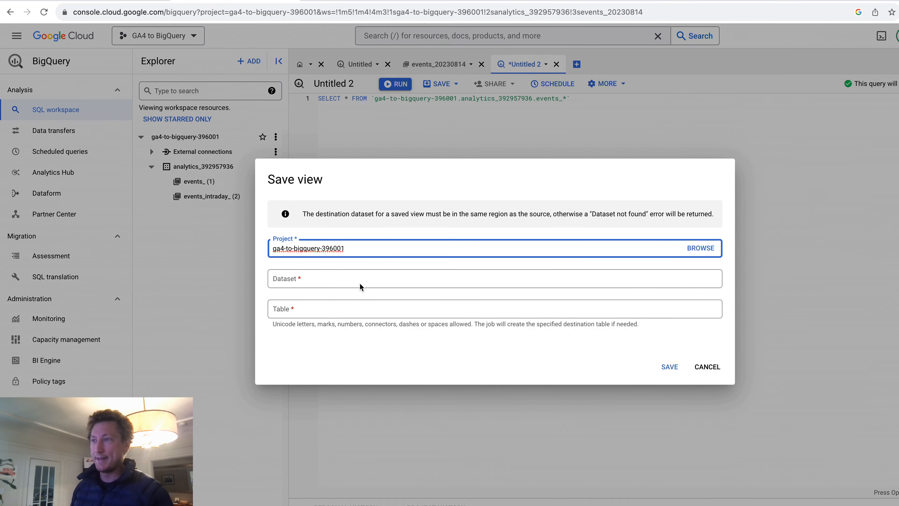
{"action": "left_click", "coordinate": [360, 283]}
{"action": "left_click", "coordinate": [316, 347]}
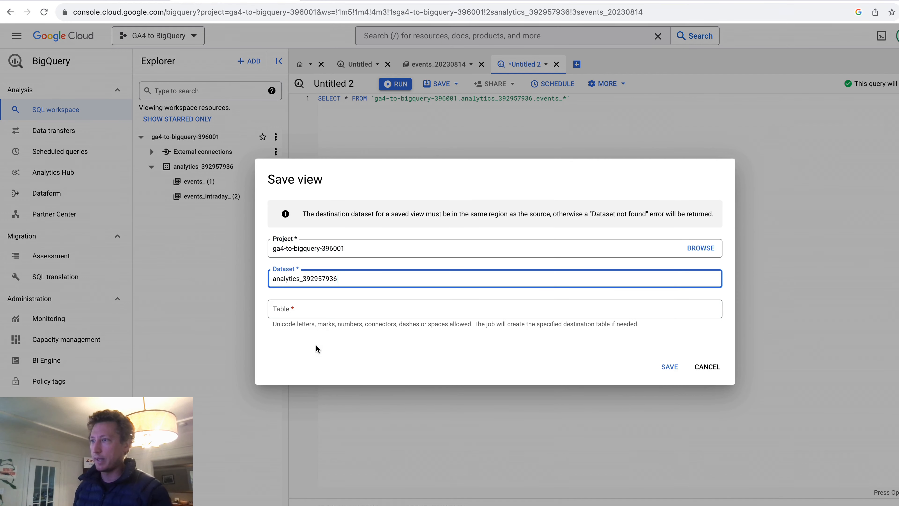
{"action": "left_click", "coordinate": [325, 315]}
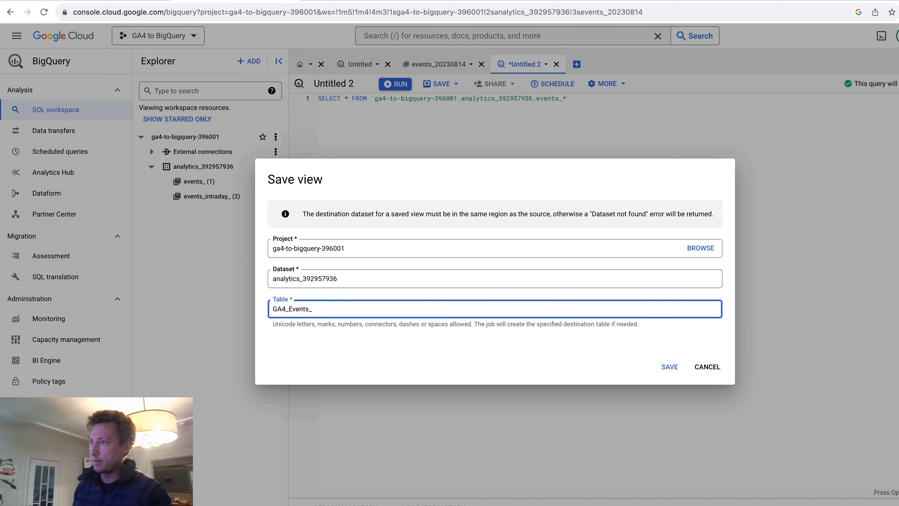
{"action": "double_click", "coordinate": [340, 308]}
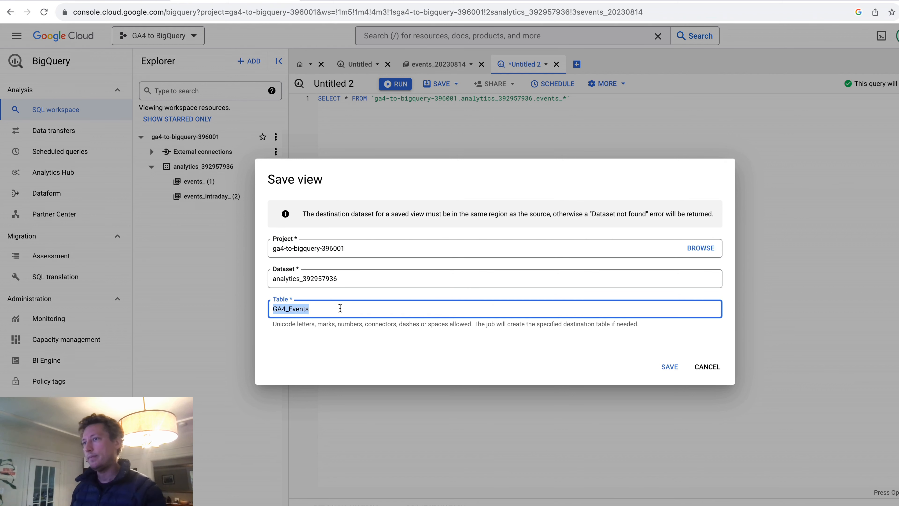
{"action": "left_click", "coordinate": [669, 367]}
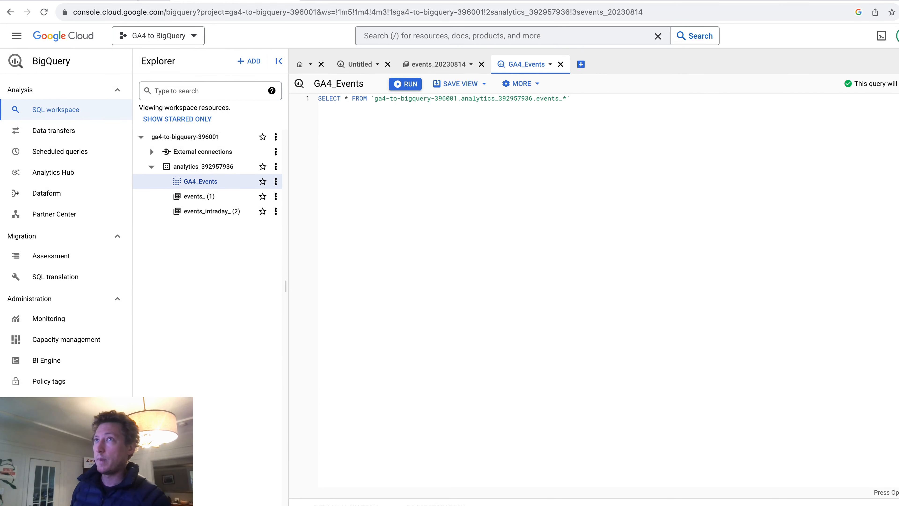
Switch to the Zing console, start connecting a Google BigQuery data source and clear the prefilled Project Id.
{"action": "left_click", "coordinate": [145, 0]}
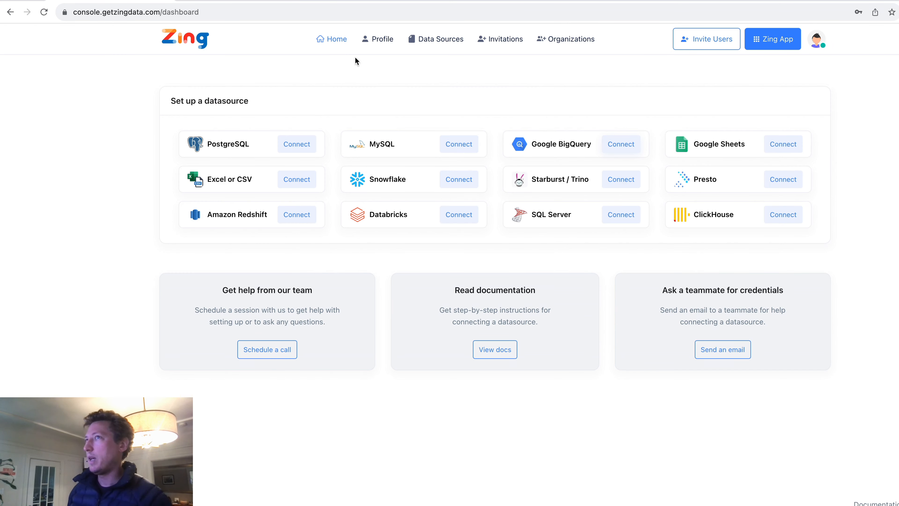
{"action": "left_click_drag", "start_coordinate": [569, 143], "coordinate": [537, 144]}
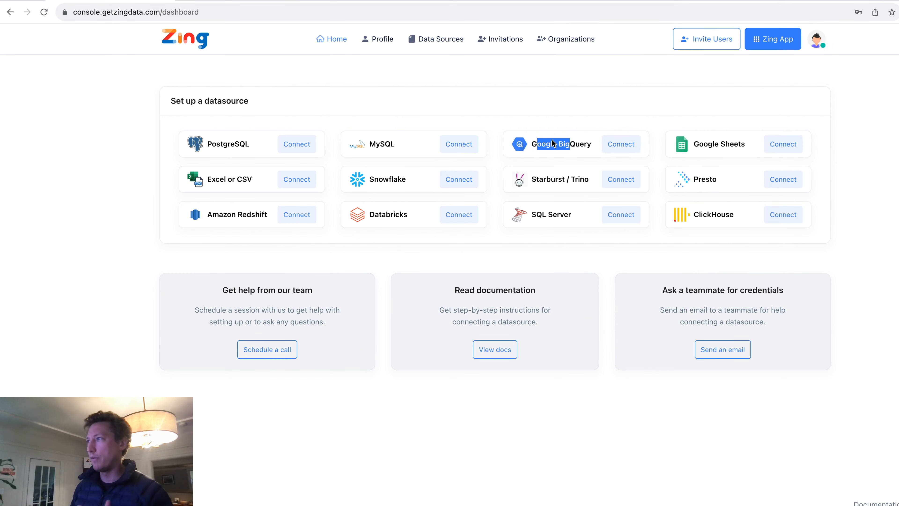
{"action": "left_click", "coordinate": [608, 144]}
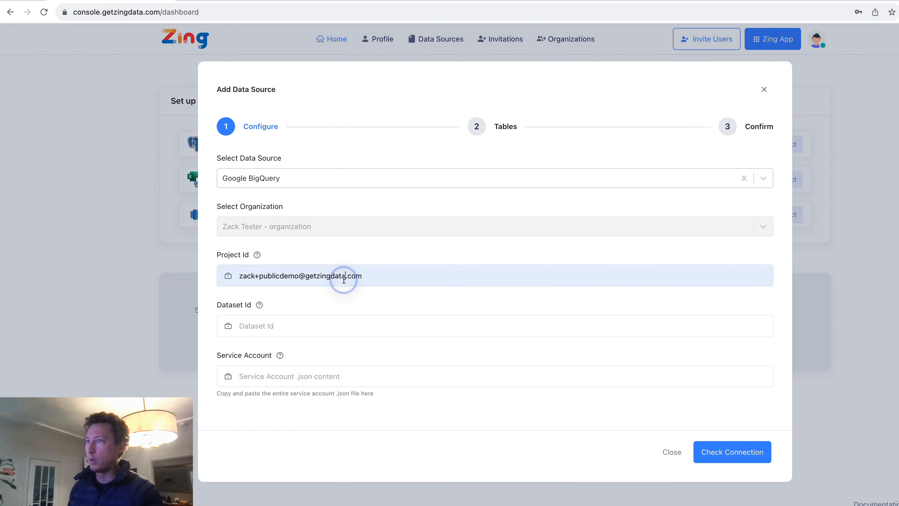
{"action": "left_click", "coordinate": [341, 277]}
{"action": "key", "text": "ctrl+a"}
{"action": "key", "text": "BackSpace"}
{"action": "left_click", "coordinate": [344, 258]}
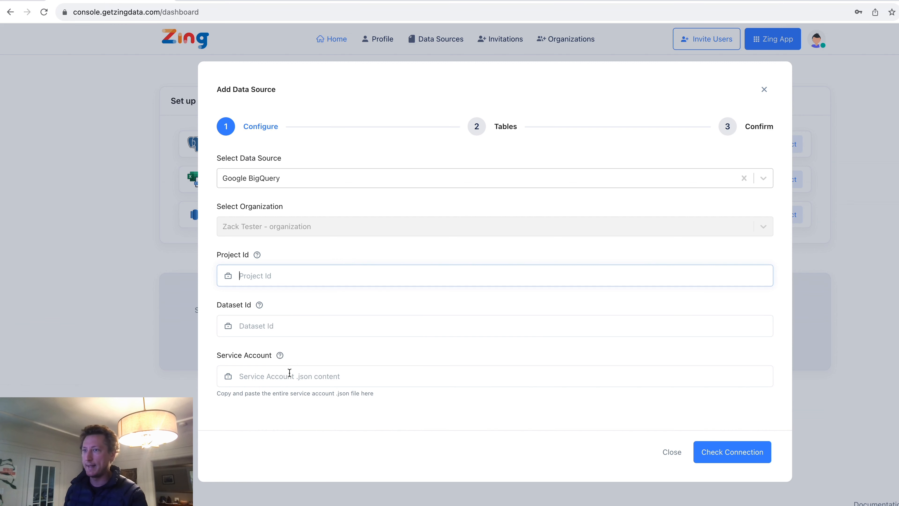
Copy the project ID ga4-to-bigquery-396001 from the Google Cloud welcome page into the Zing data source's Project Id.
{"action": "left_click", "coordinate": [195, 1]}
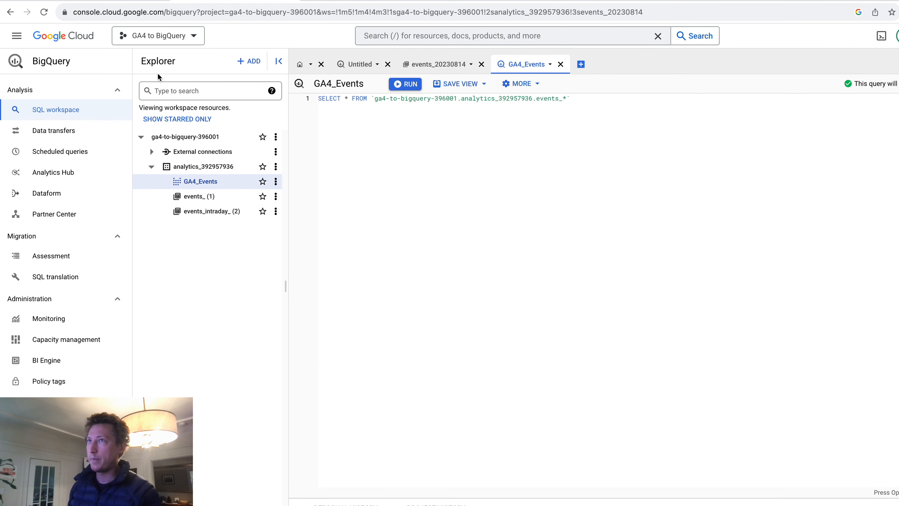
{"action": "left_click", "coordinate": [63, 41]}
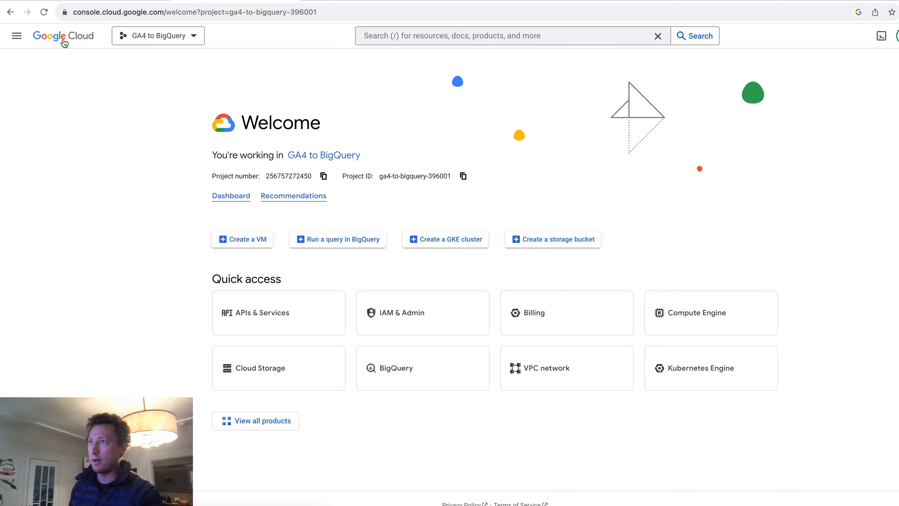
{"action": "left_click", "coordinate": [463, 176]}
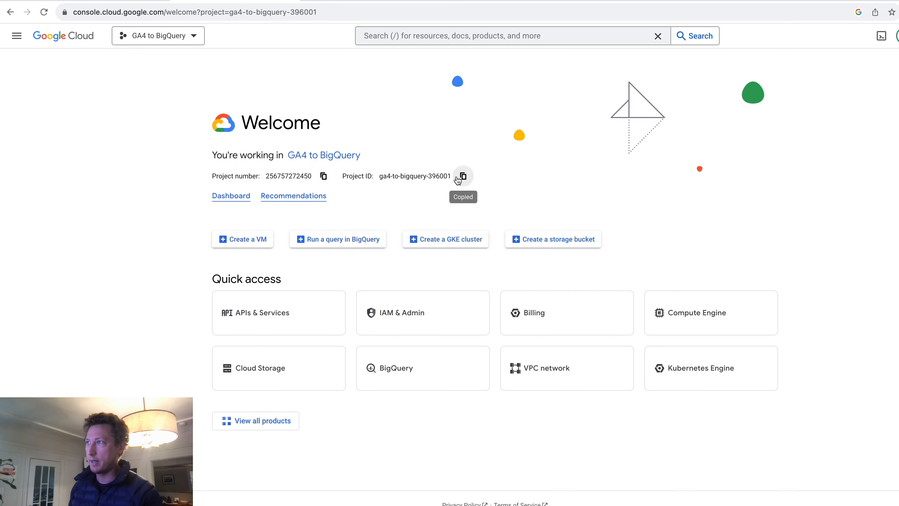
{"action": "left_click", "coordinate": [110, 1]}
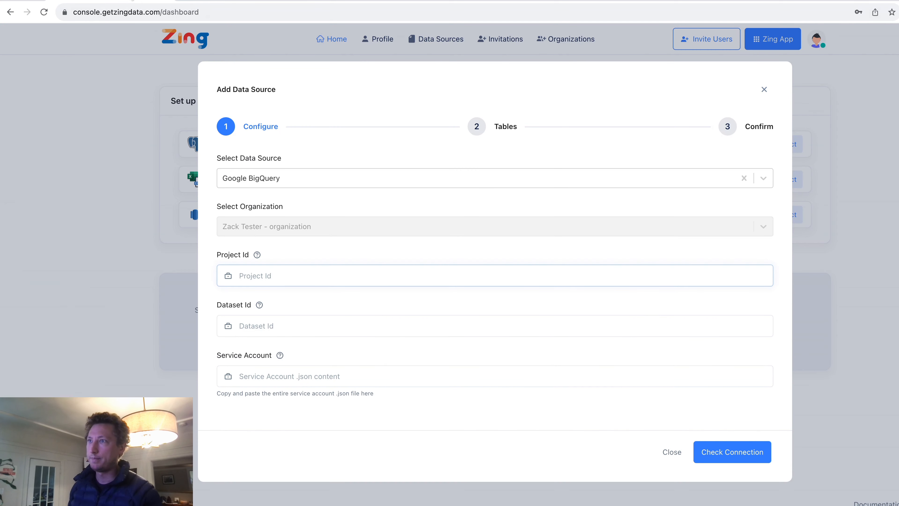
{"action": "left_click", "coordinate": [294, 279]}
{"action": "key", "text": "ctrl+v"}
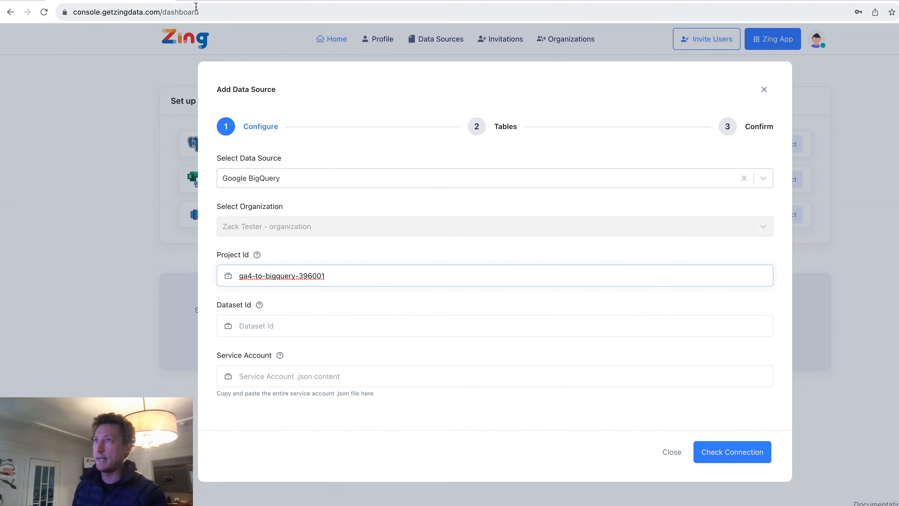
Return to BigQuery in Google Cloud, expand the ga4-to-bigquery-396001 project and copy the ID of its analytics dataset.
{"action": "left_click", "coordinate": [202, 1]}
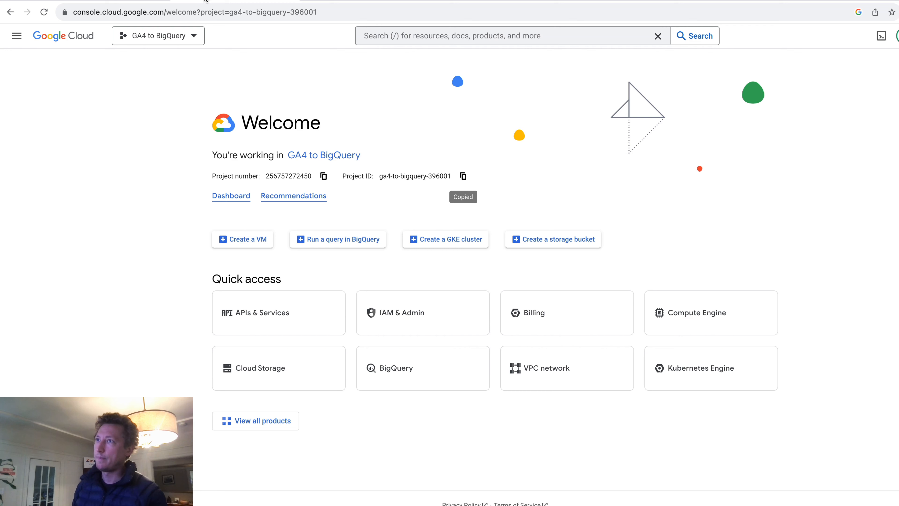
{"action": "left_click", "coordinate": [341, 241]}
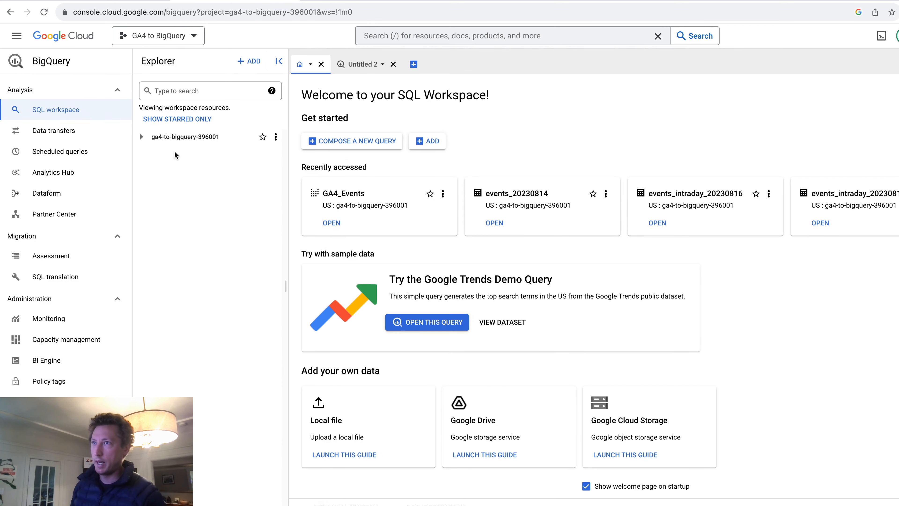
{"action": "left_click", "coordinate": [141, 137]}
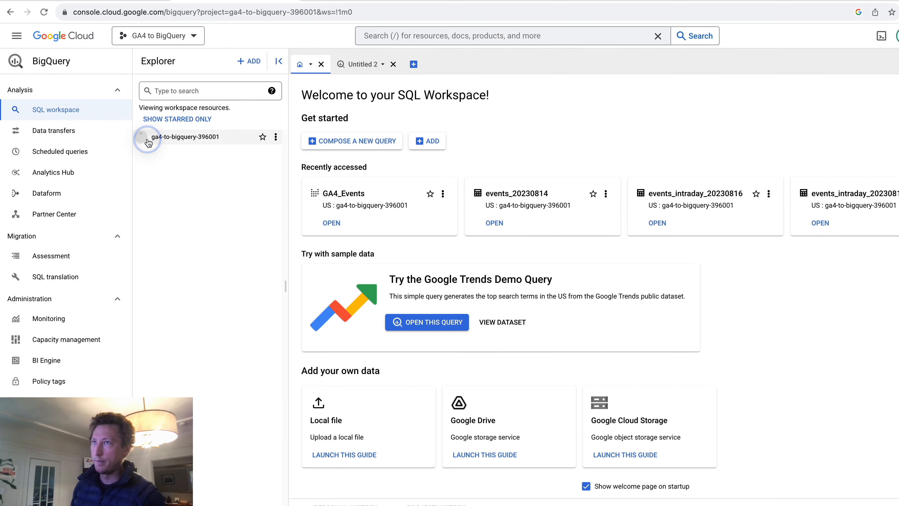
{"action": "left_click", "coordinate": [275, 137]}
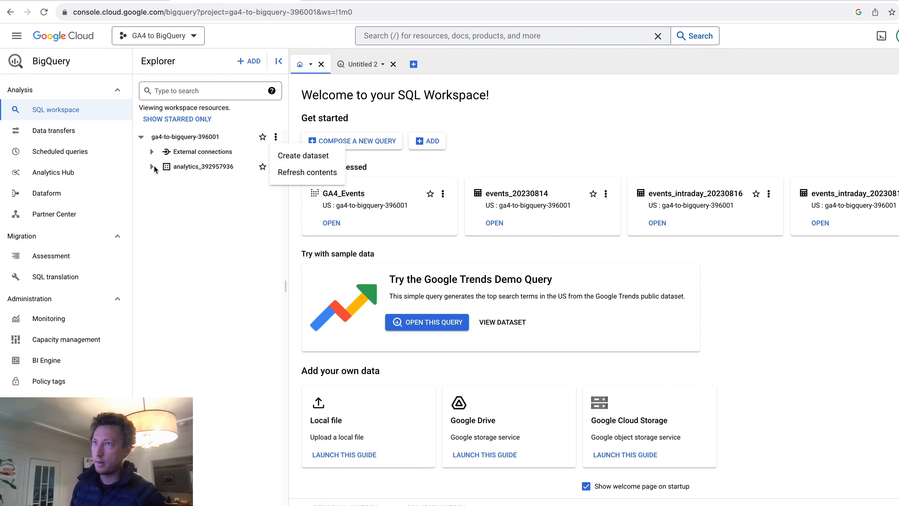
{"action": "left_click", "coordinate": [213, 166]}
{"action": "left_click", "coordinate": [276, 167]}
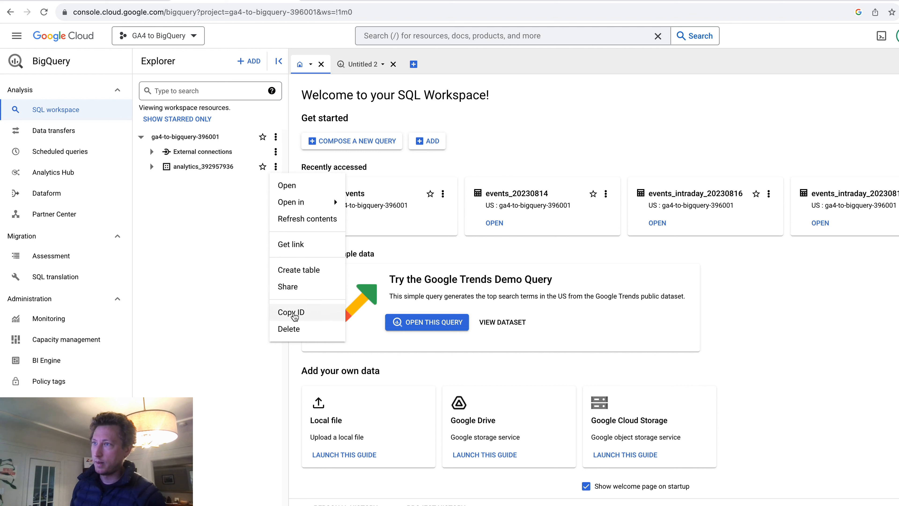
{"action": "left_click", "coordinate": [294, 314]}
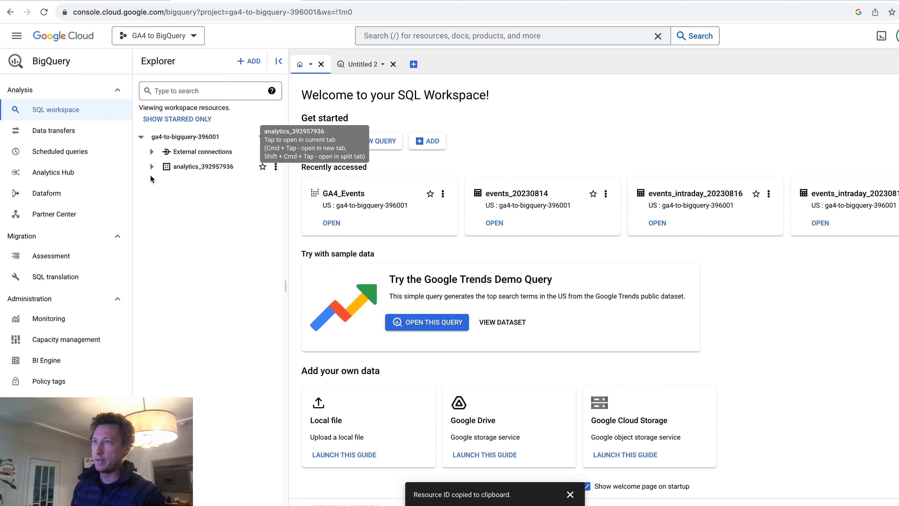
Paste the copied ID as the Zing data source's Dataset Id and trim the project prefix to leave analytics_392957936.
{"action": "left_click", "coordinate": [105, 1]}
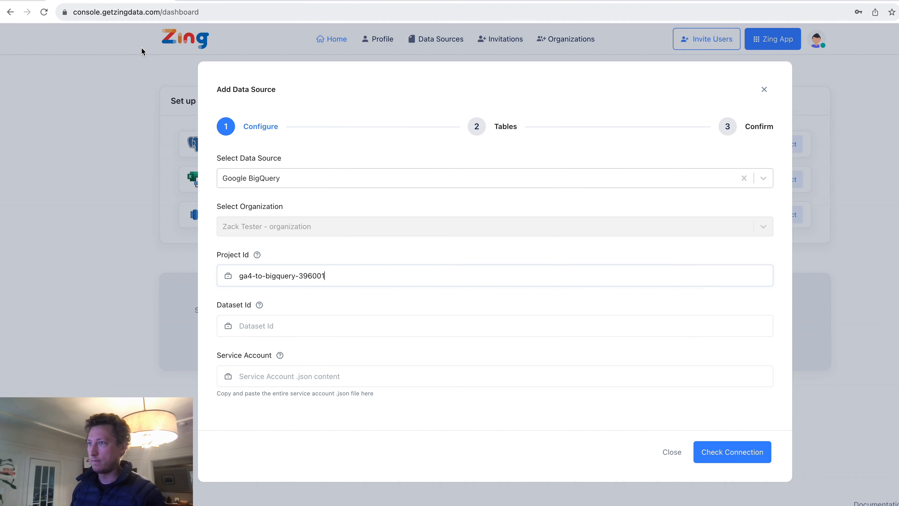
{"action": "left_click", "coordinate": [291, 325]}
{"action": "key", "text": "ctrl+v"}
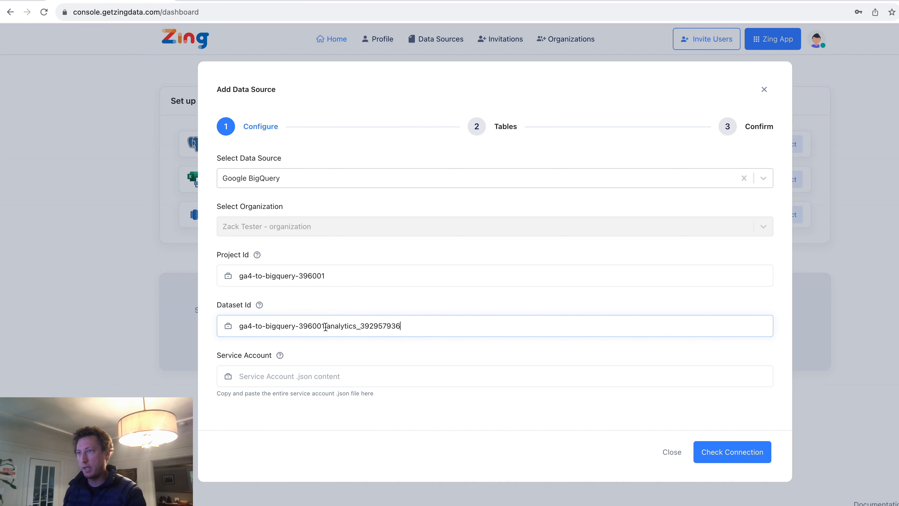
{"action": "left_click_drag", "start_coordinate": [327, 326], "coordinate": [199, 315]}
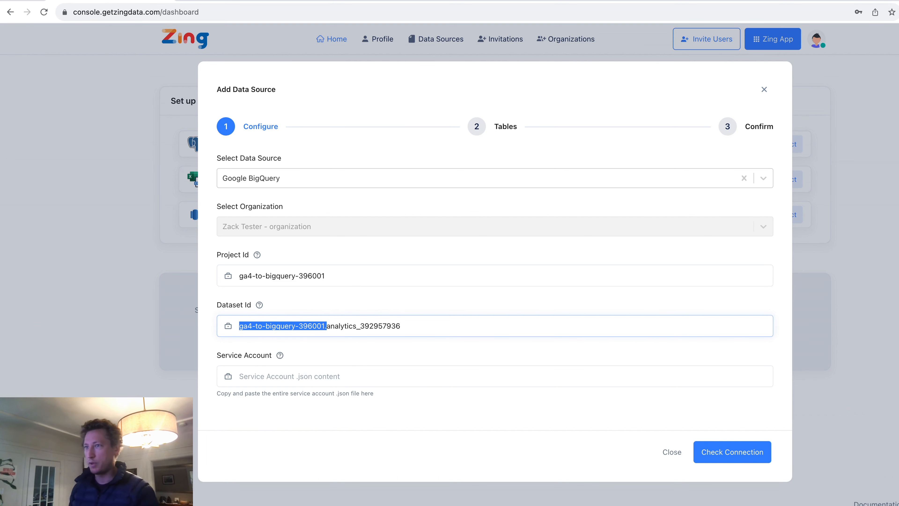
{"action": "key", "text": "BackSpace"}
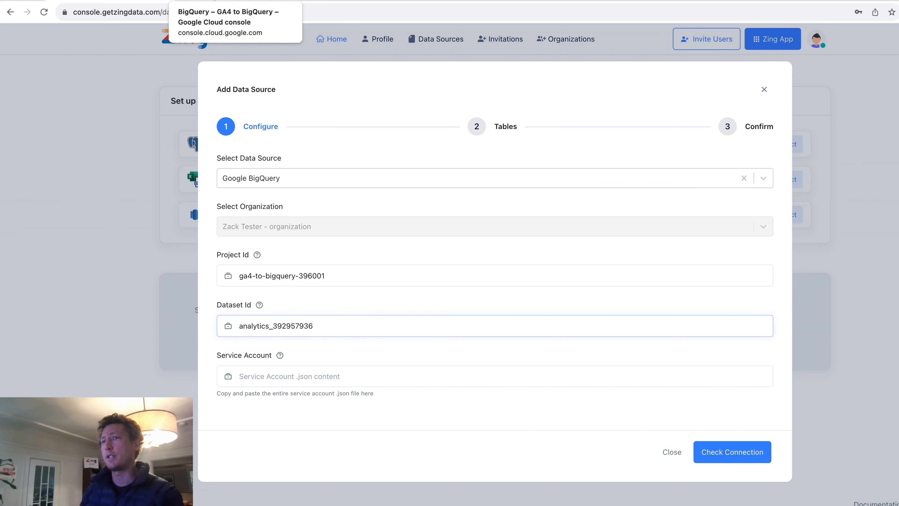
Switch to Google Cloud and open the service accounts of the GA4 to BigQuery project in IAM & Admin.
{"action": "left_click", "coordinate": [213, 0]}
{"action": "left_click", "coordinate": [51, 38]}
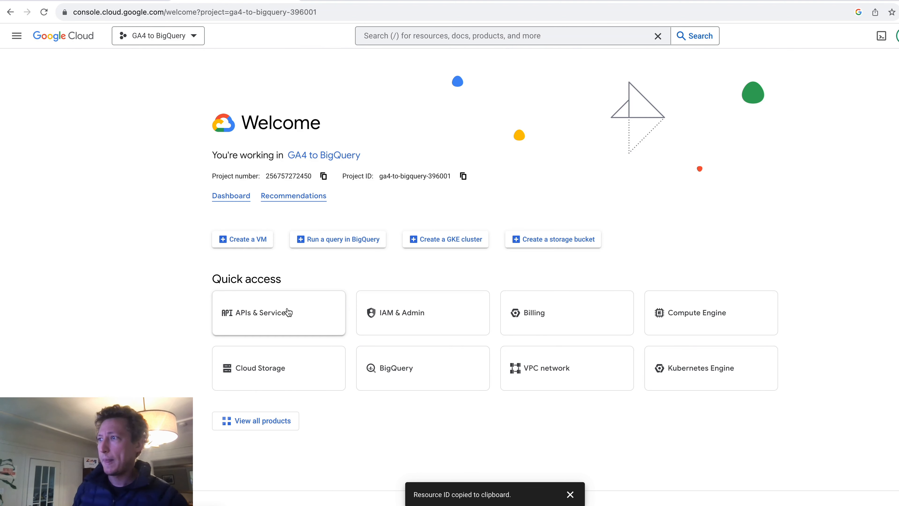
{"action": "left_click", "coordinate": [435, 320]}
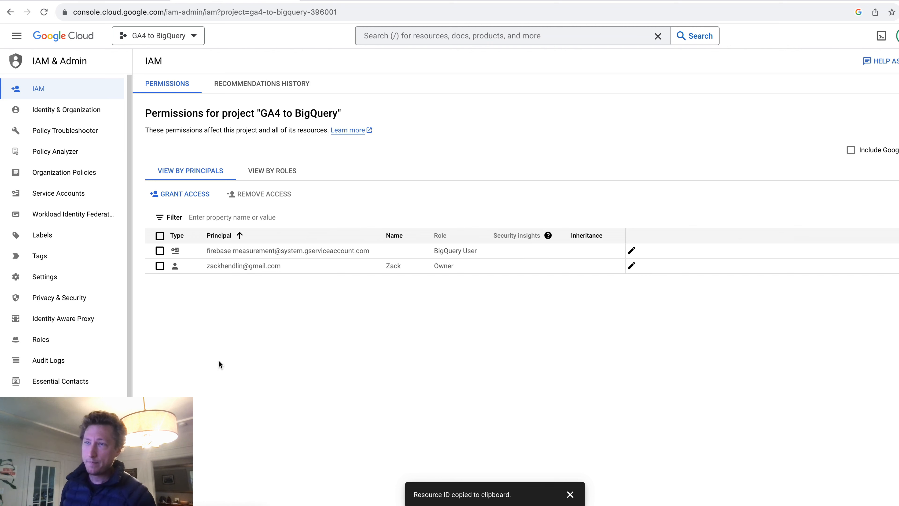
{"action": "left_click", "coordinate": [83, 194]}
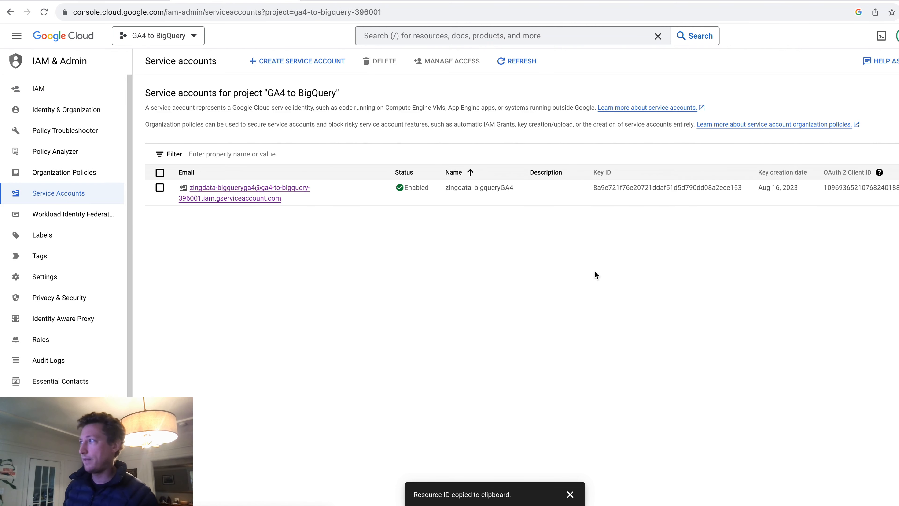
Create a service account named GA4_to_BigQuery_for_Zing and continue to its project access settings.
{"action": "left_click", "coordinate": [283, 66]}
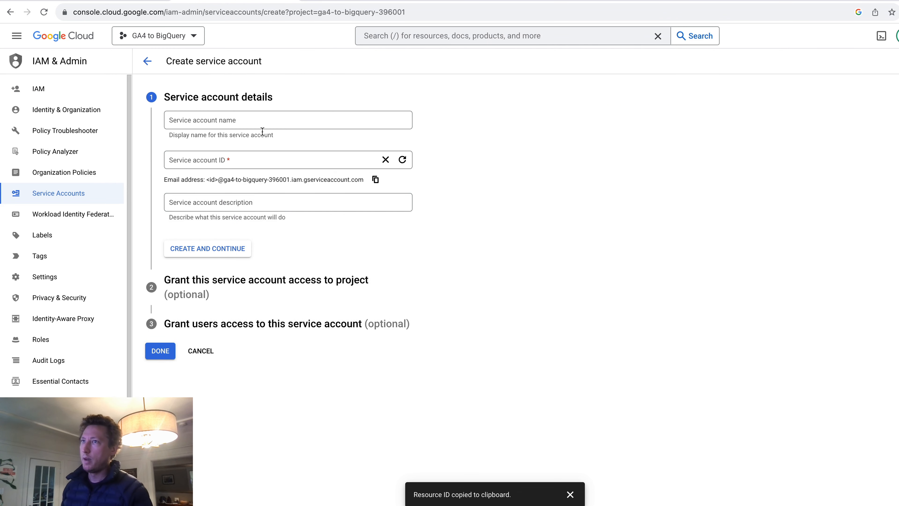
{"action": "left_click", "coordinate": [265, 121]}
{"action": "type", "text": "GA"}
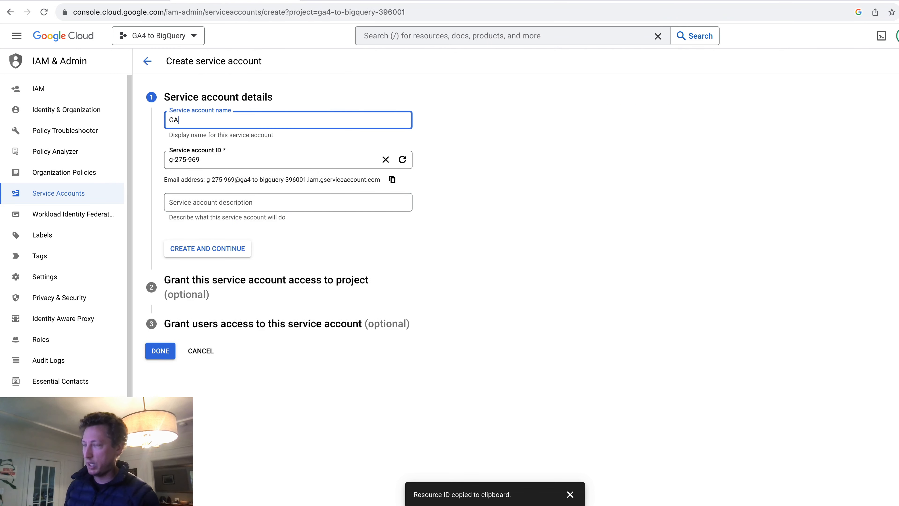
{"action": "type", "text": "4_to"}
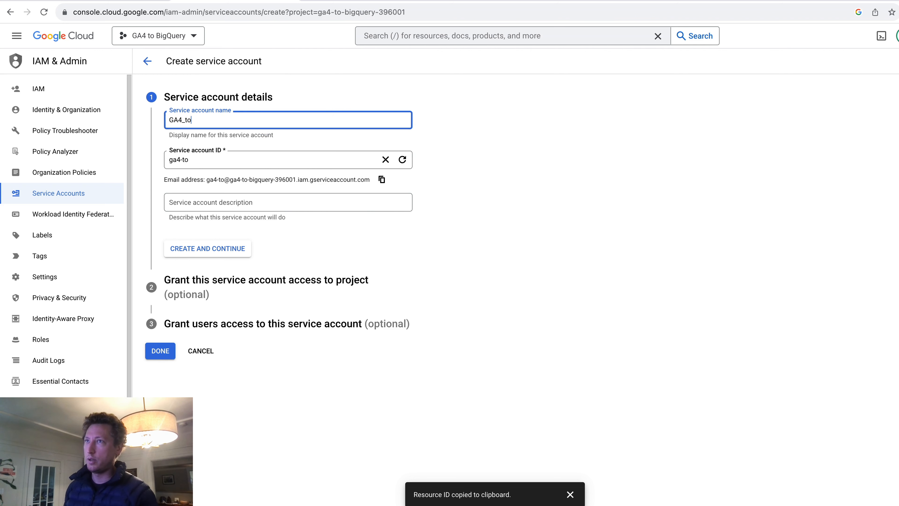
{"action": "type", "text": "_BigQ"}
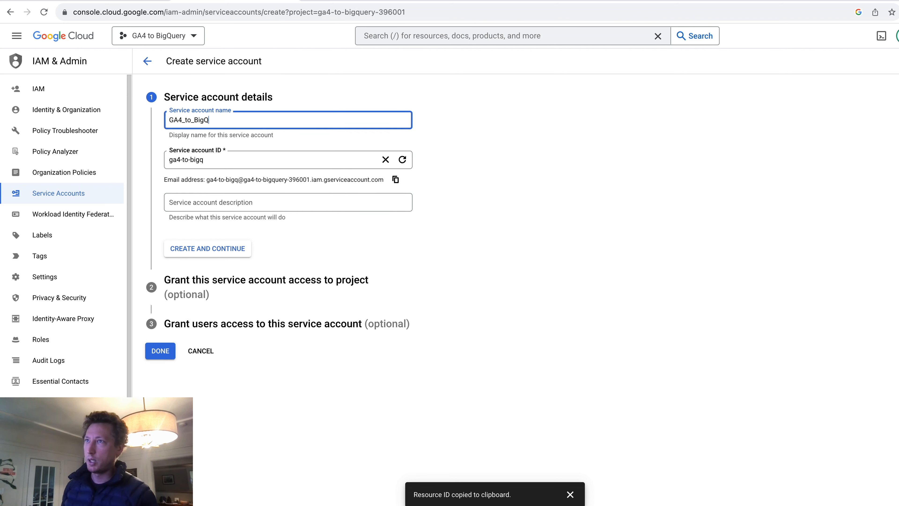
{"action": "type", "text": "uery_for_Zing"}
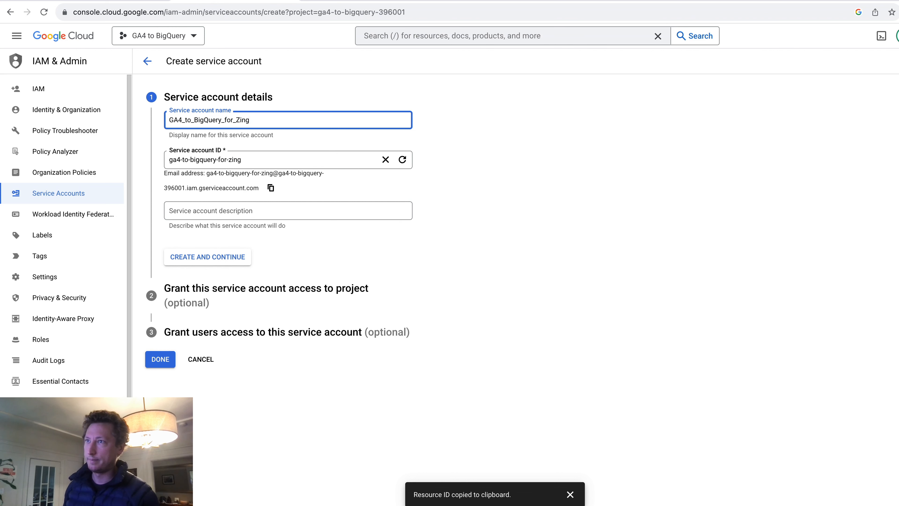
{"action": "key", "text": "super+a"}
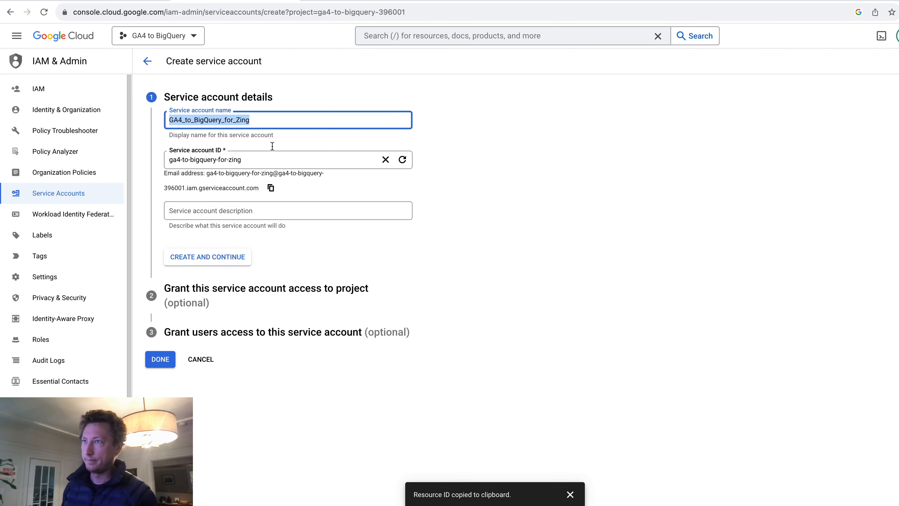
{"action": "left_click", "coordinate": [226, 261]}
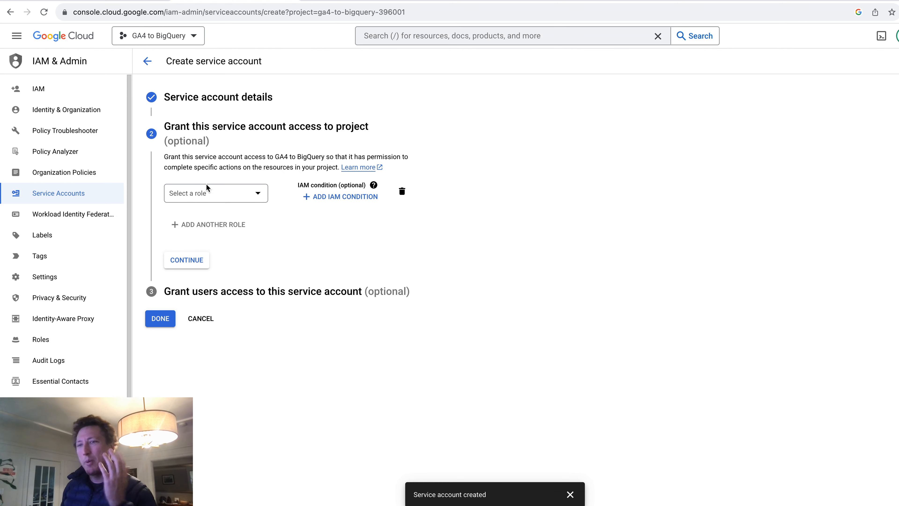
Filter the roles available for the new service account's project access to find the BigQuery ones.
{"action": "left_click", "coordinate": [212, 195]}
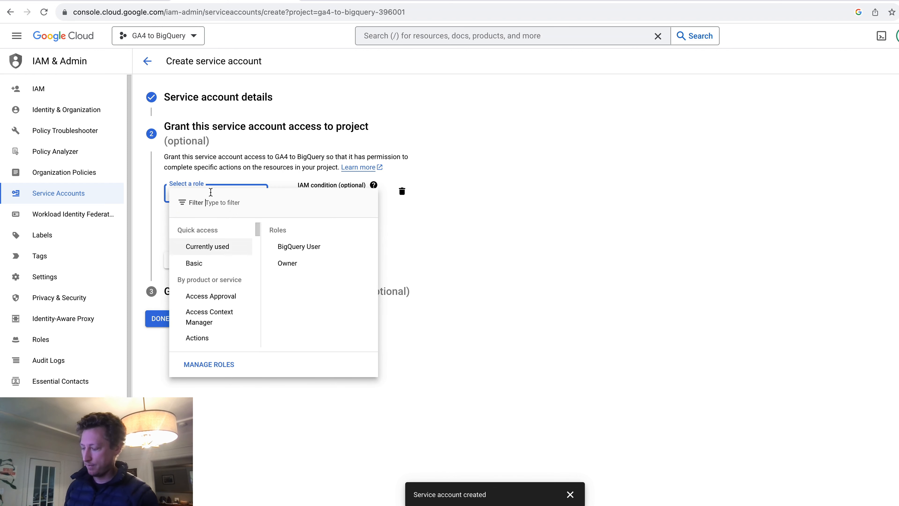
{"action": "type", "text": "biguq"}
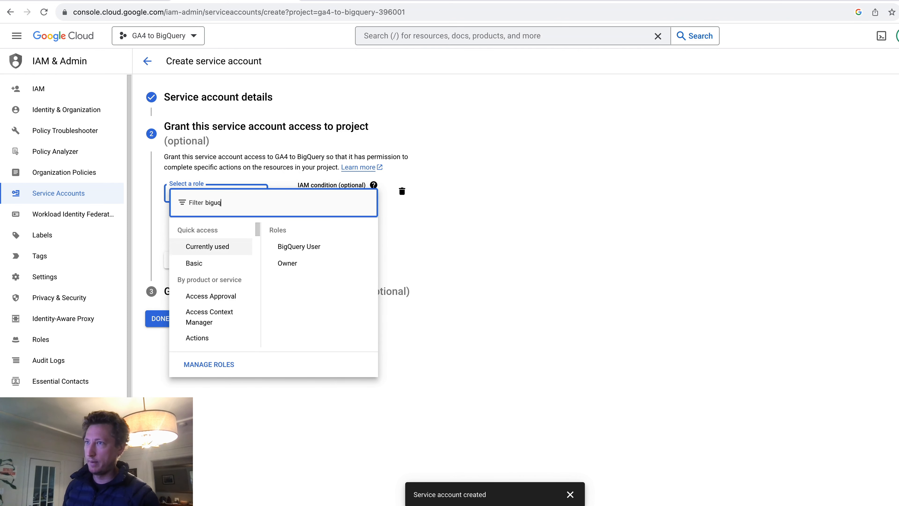